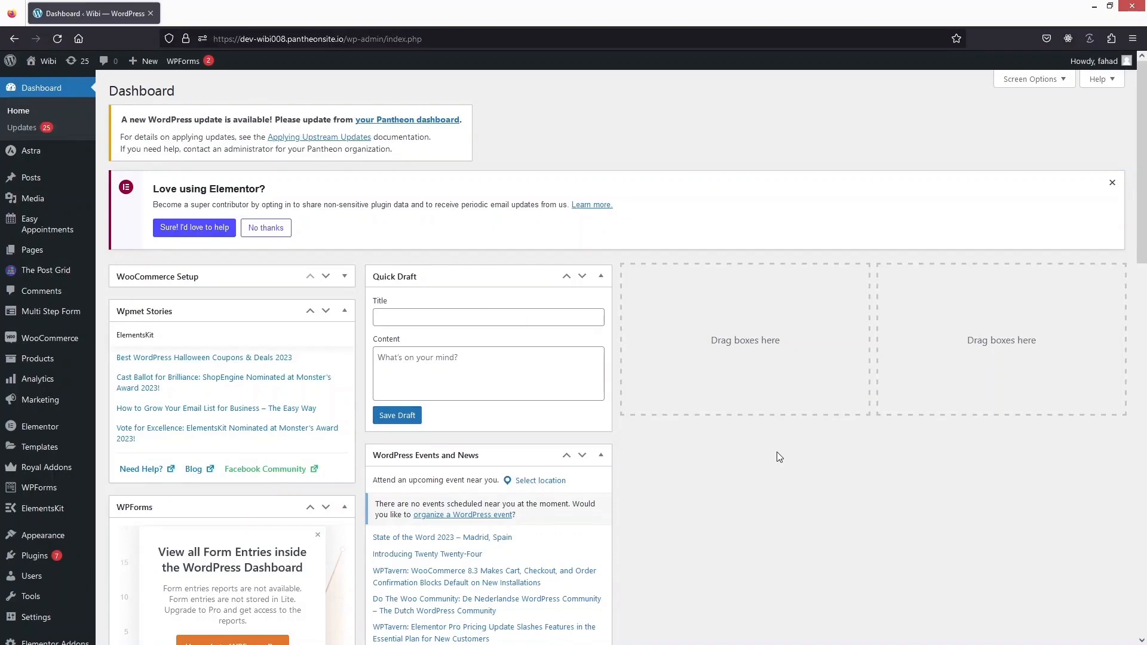
Search the directory of new plugins for elementor.
mouse_move(70, 559)
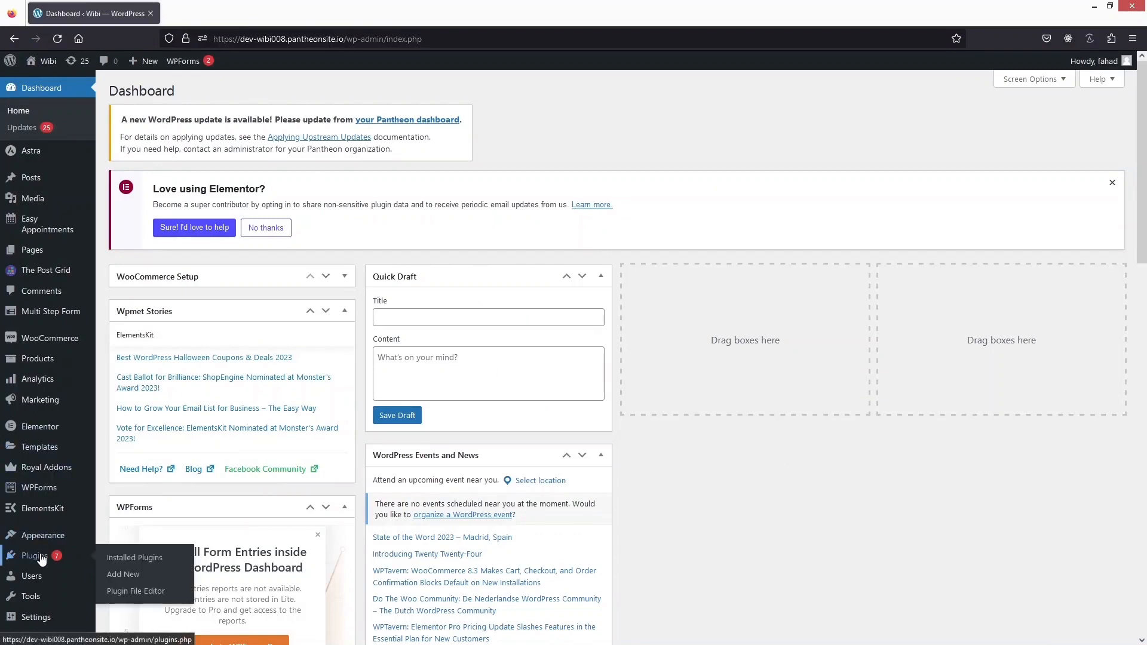
left_click(127, 576)
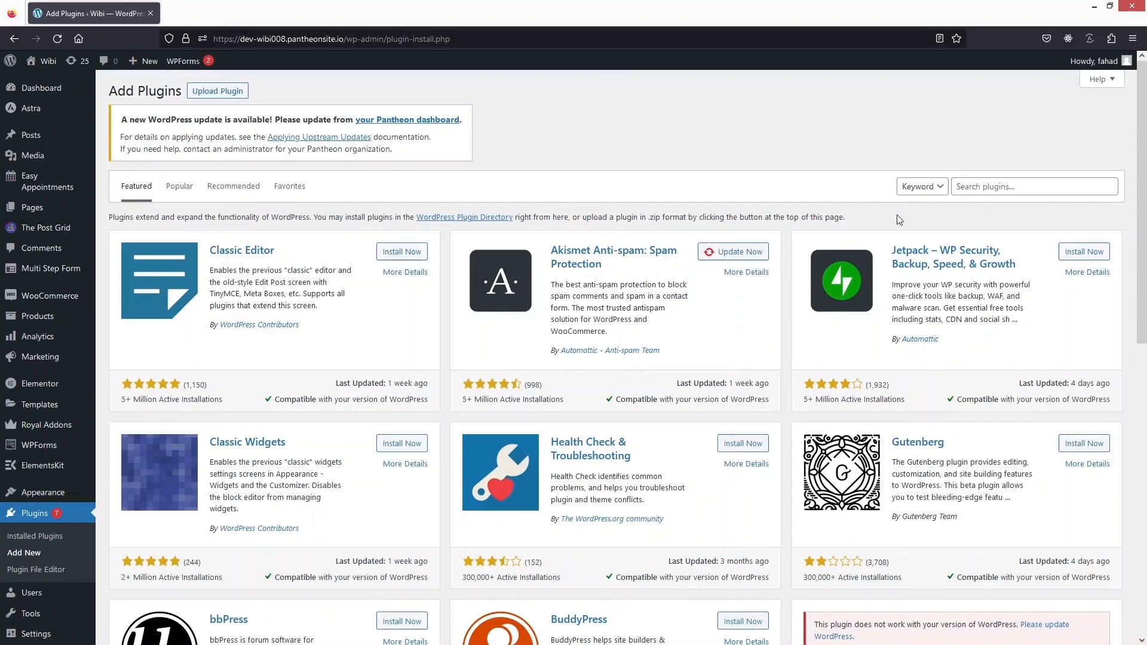
left_click(996, 189)
type("ele")
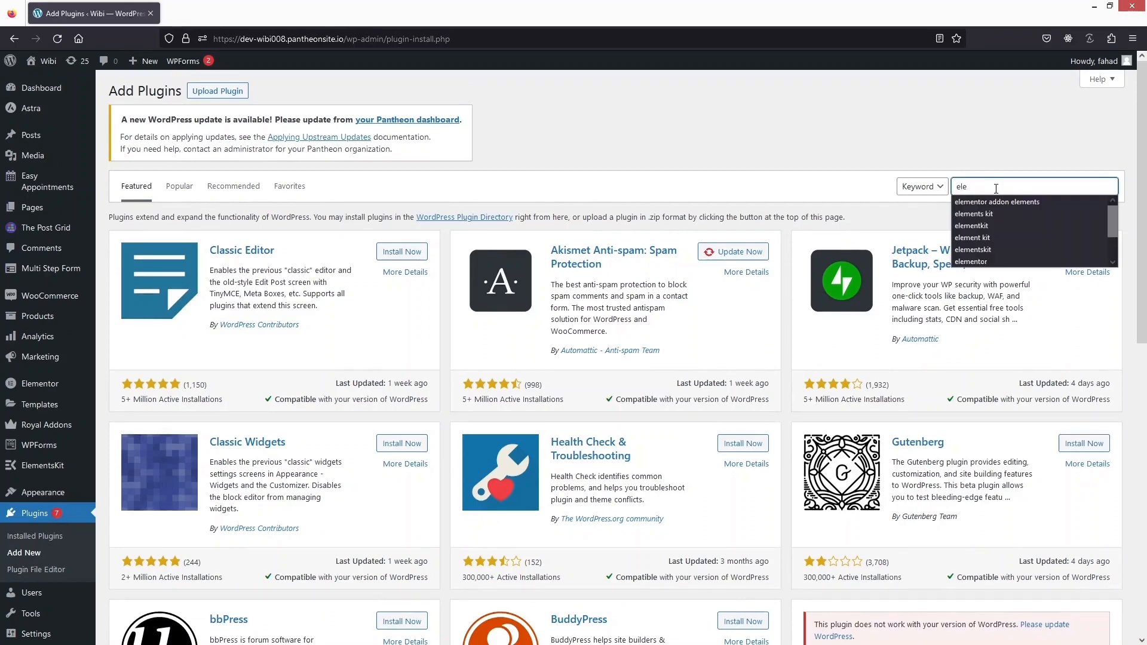
left_click(971, 261)
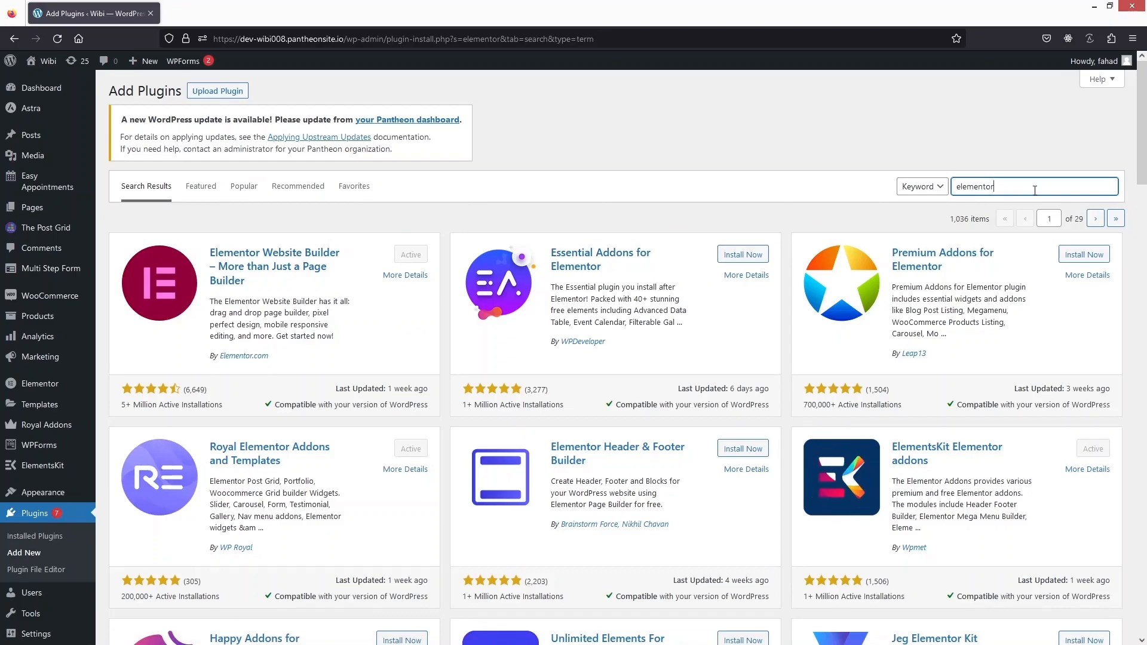
Check the plugin results for Elementor and ElementsKit, and search the directory for sticky header effect.
scroll(980, 385, "down", 1)
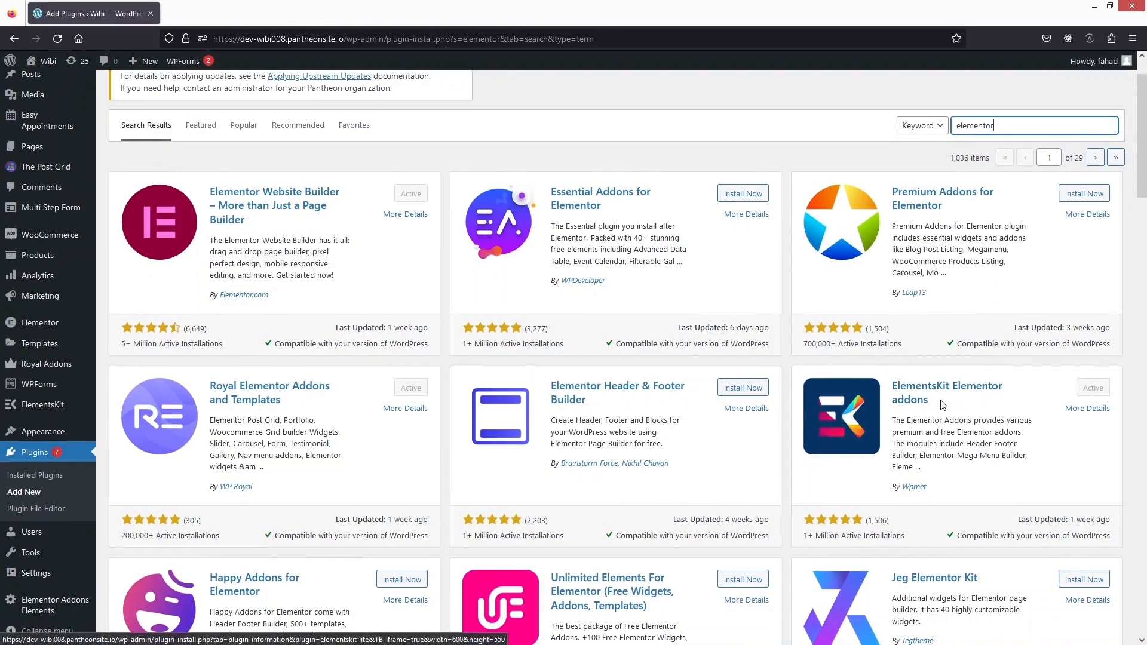
scroll(942, 406, "down", 1)
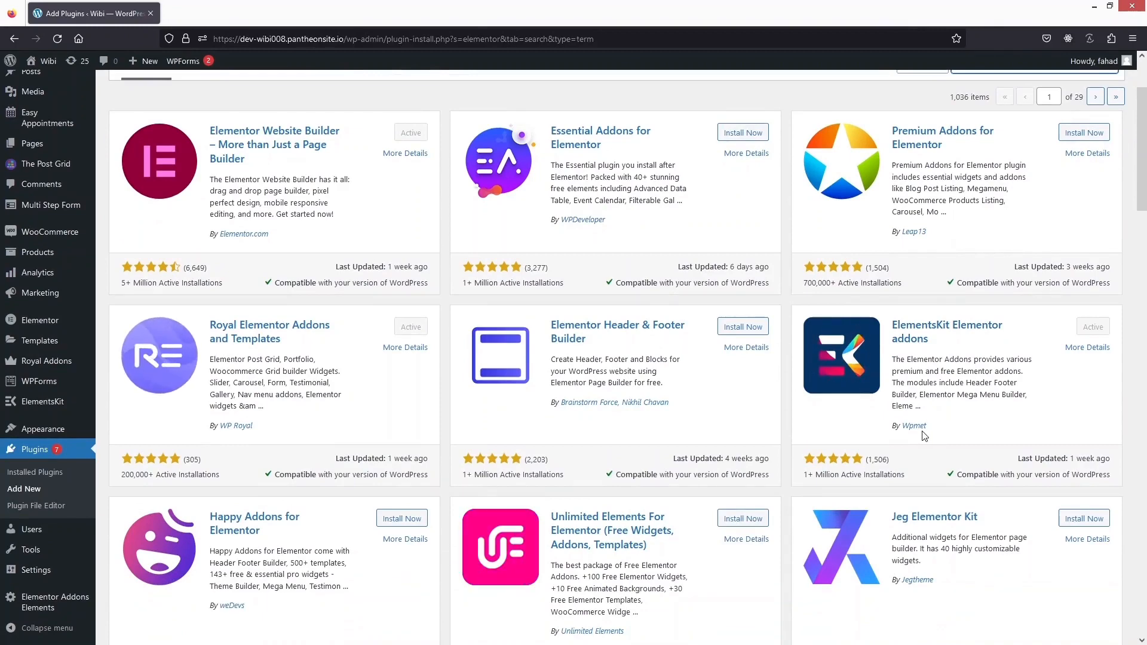
scroll(908, 390, "up", 2)
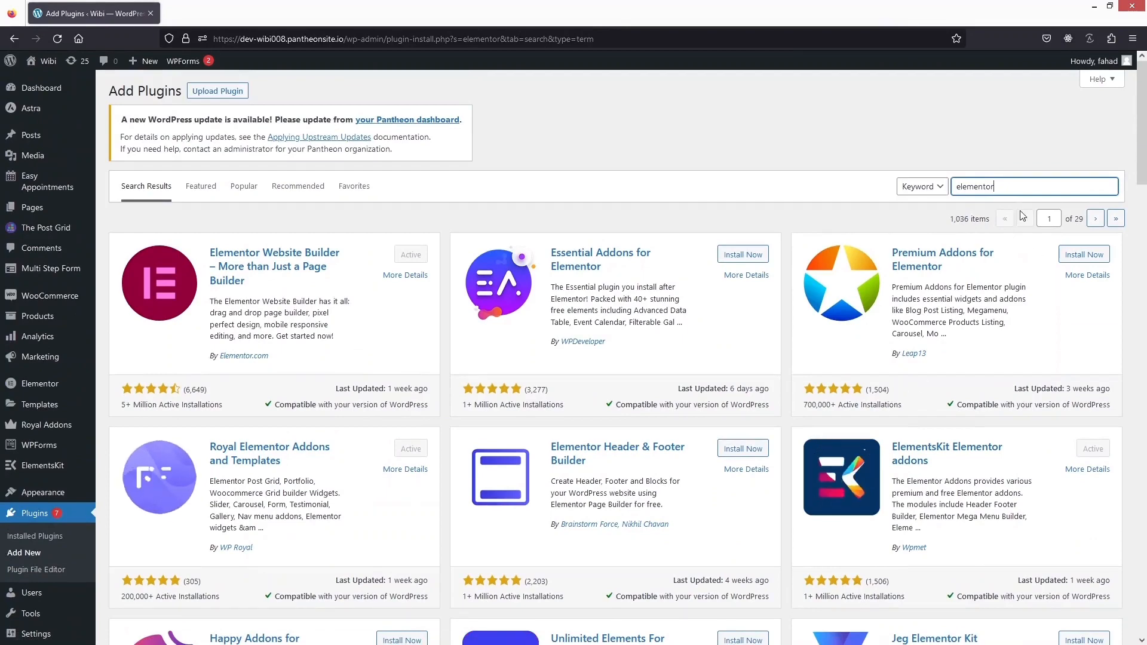
left_click_drag(1018, 190, 924, 186)
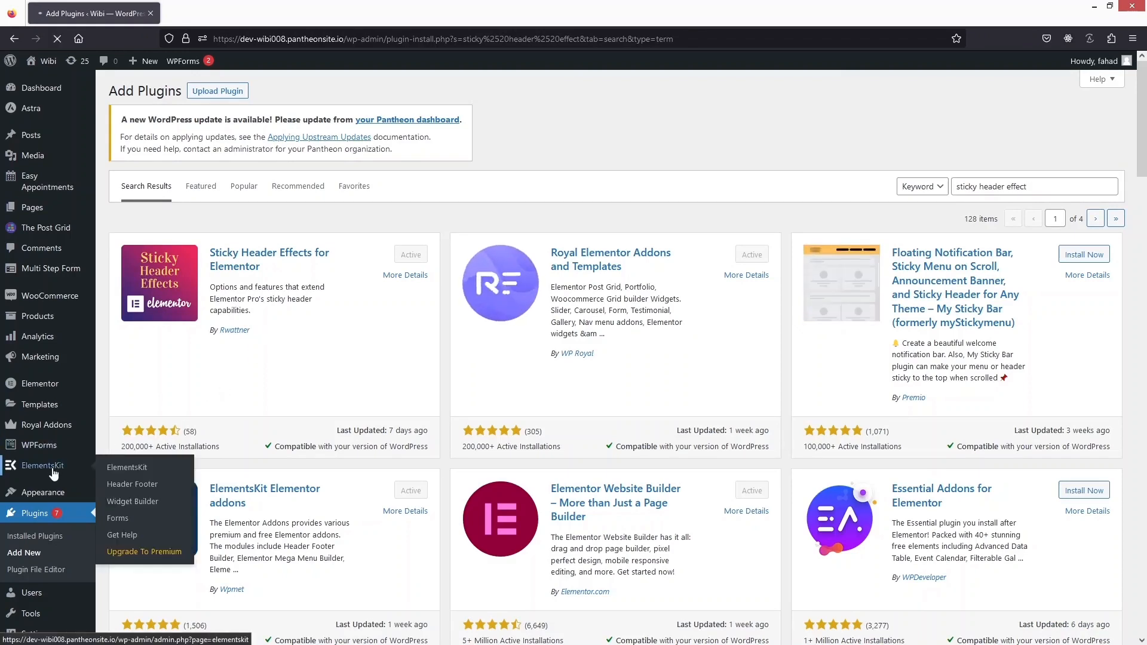
Review the ElementsKit widget settings, including the Header Footer widgets, and save them with the available widgets enabled.
left_click(53, 473)
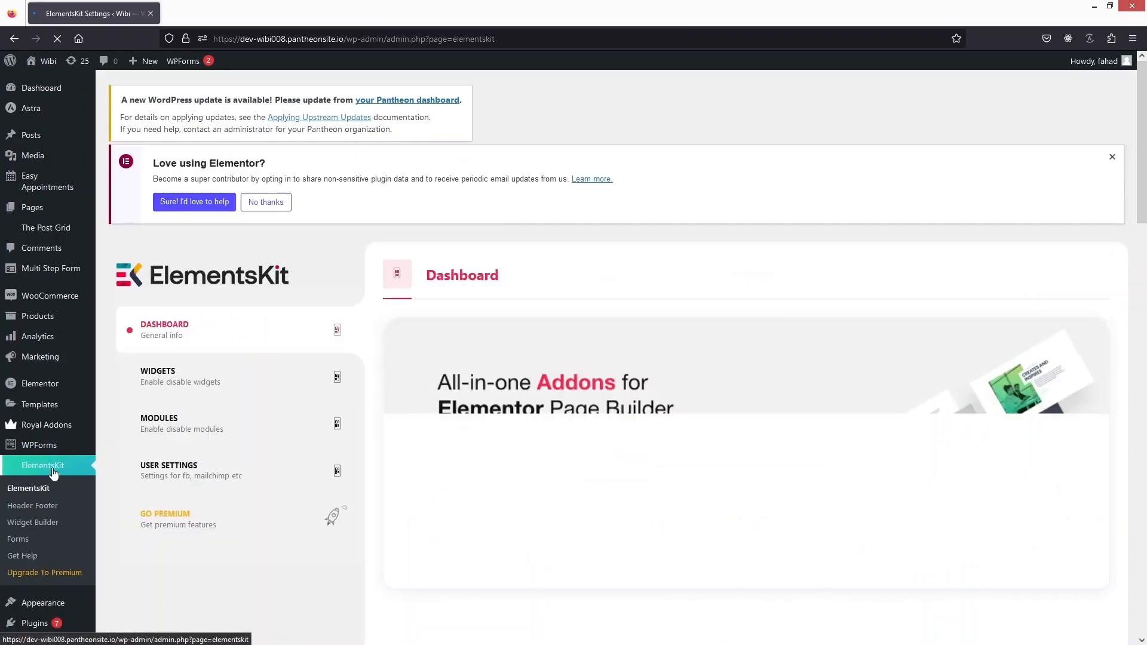
scroll(226, 320, "down", 2)
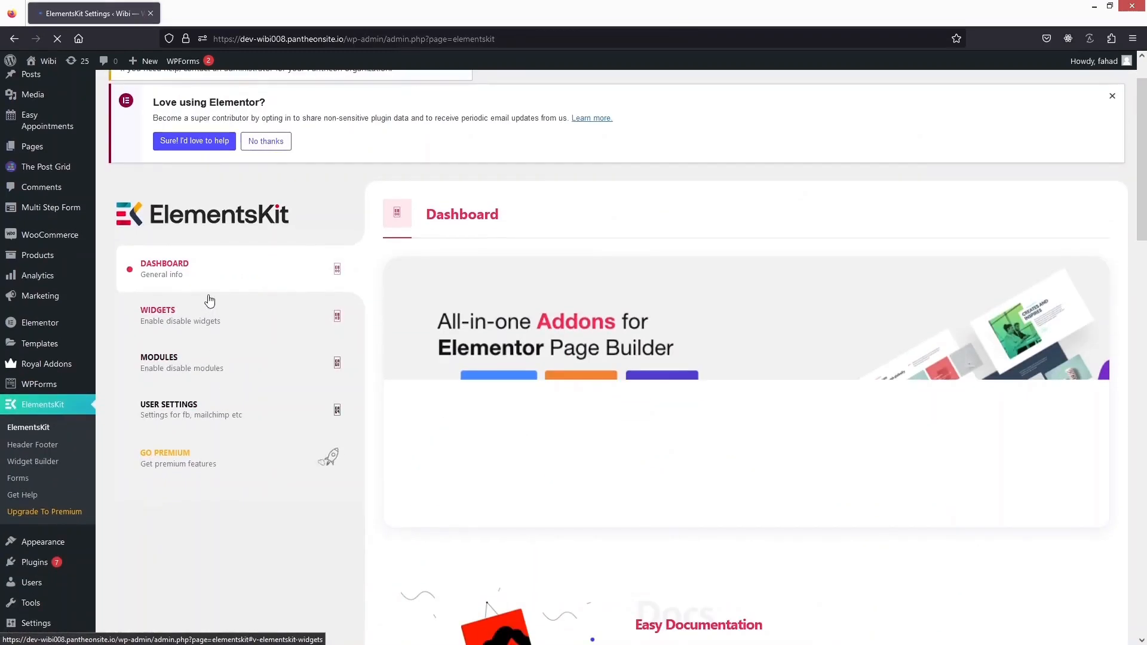
left_click(178, 314)
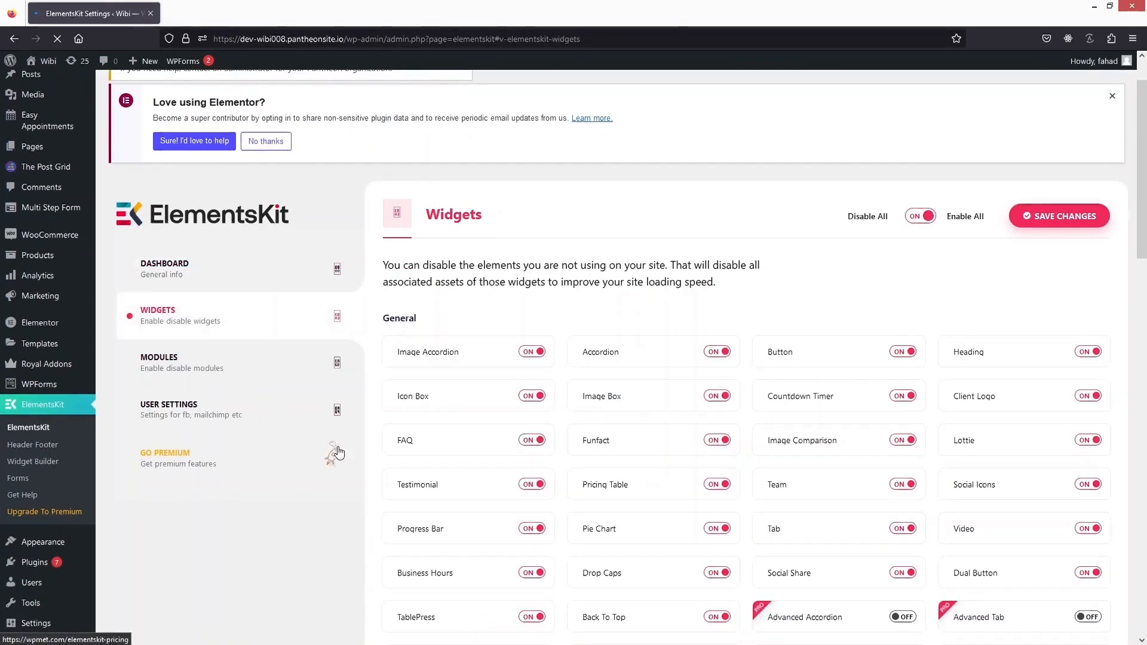
scroll(395, 375, "down", 5)
scroll(394, 375, "down", 10)
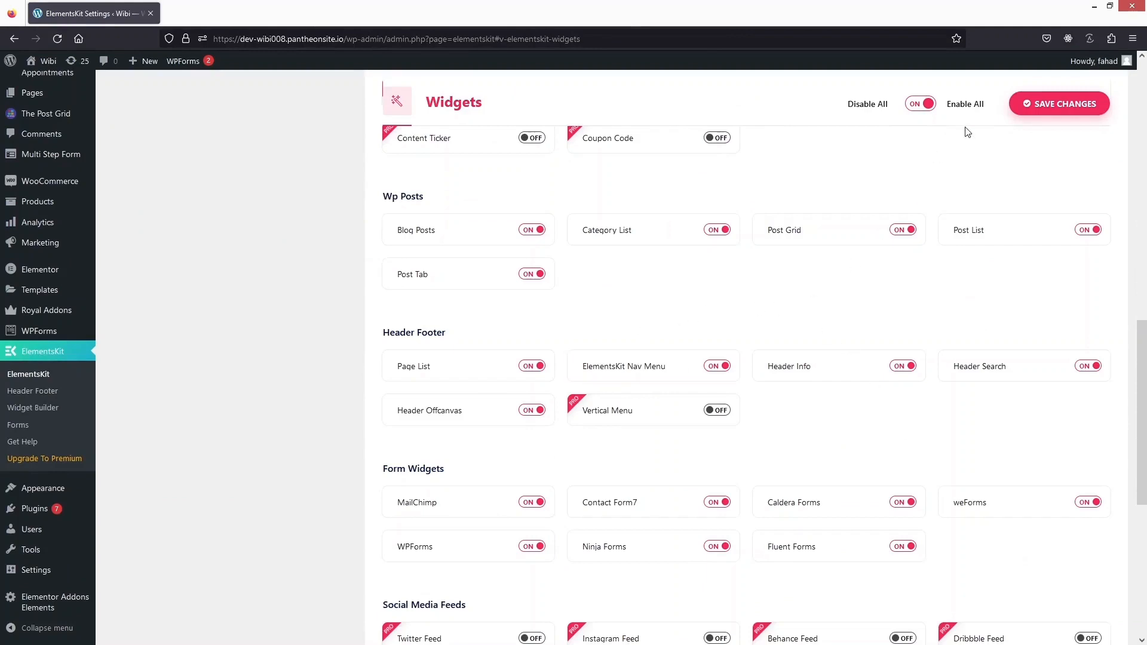
left_click(1039, 111)
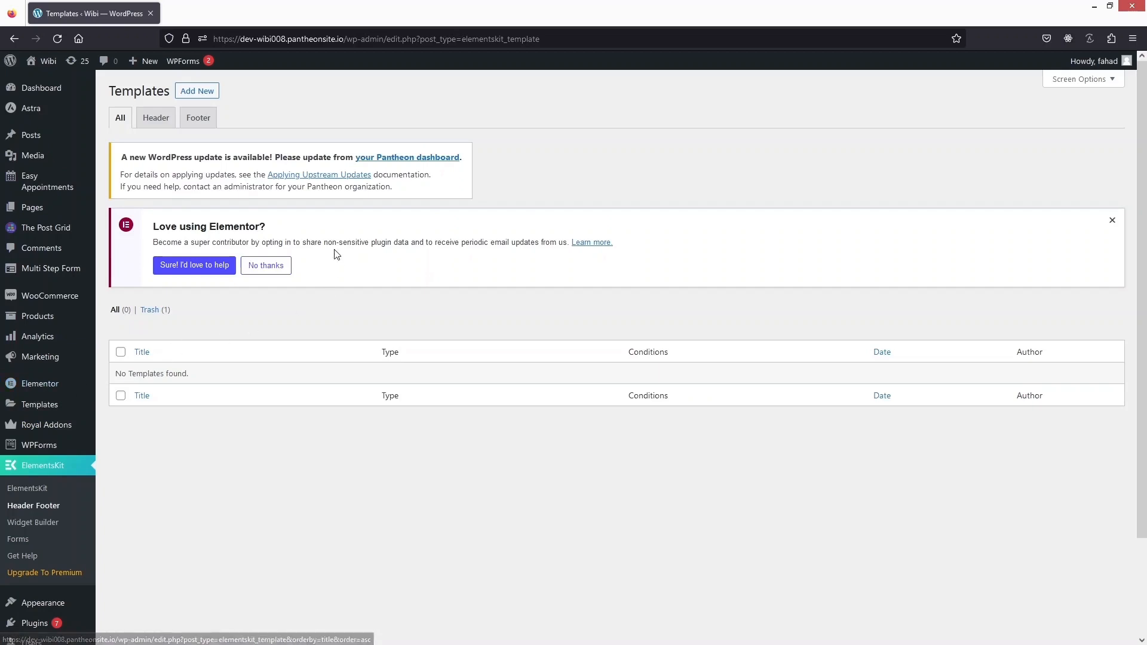
Create and save an activated ElementsKit header template titled Sticky Header that applies to the entire site.
left_click(215, 92)
left_click(612, 258)
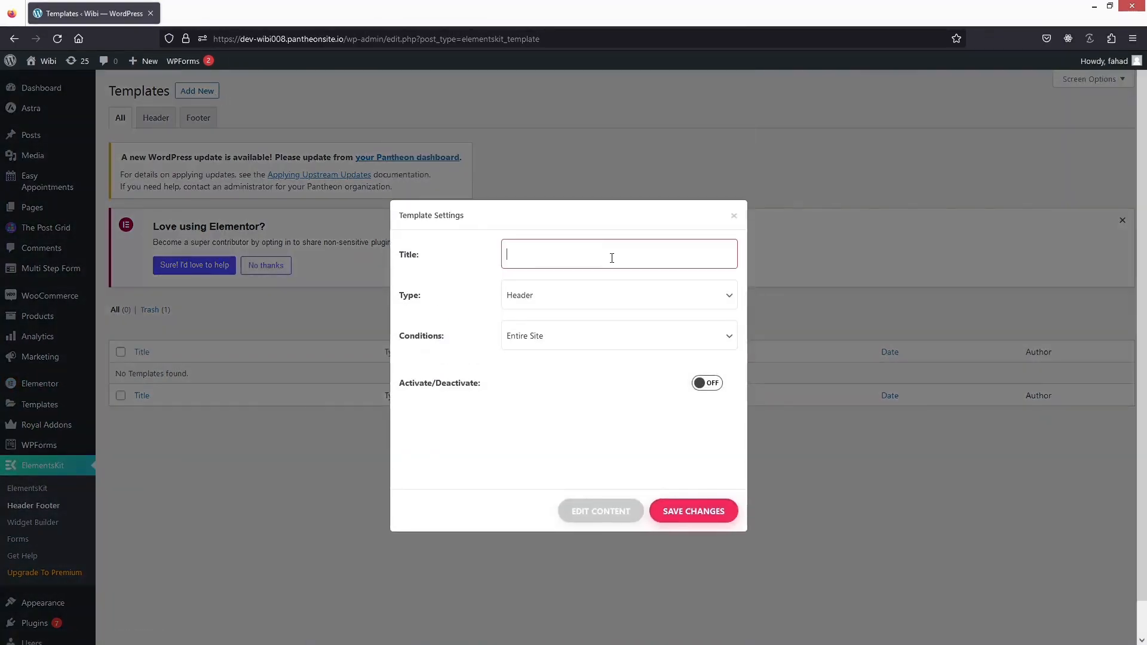
type("S")
key("Down")
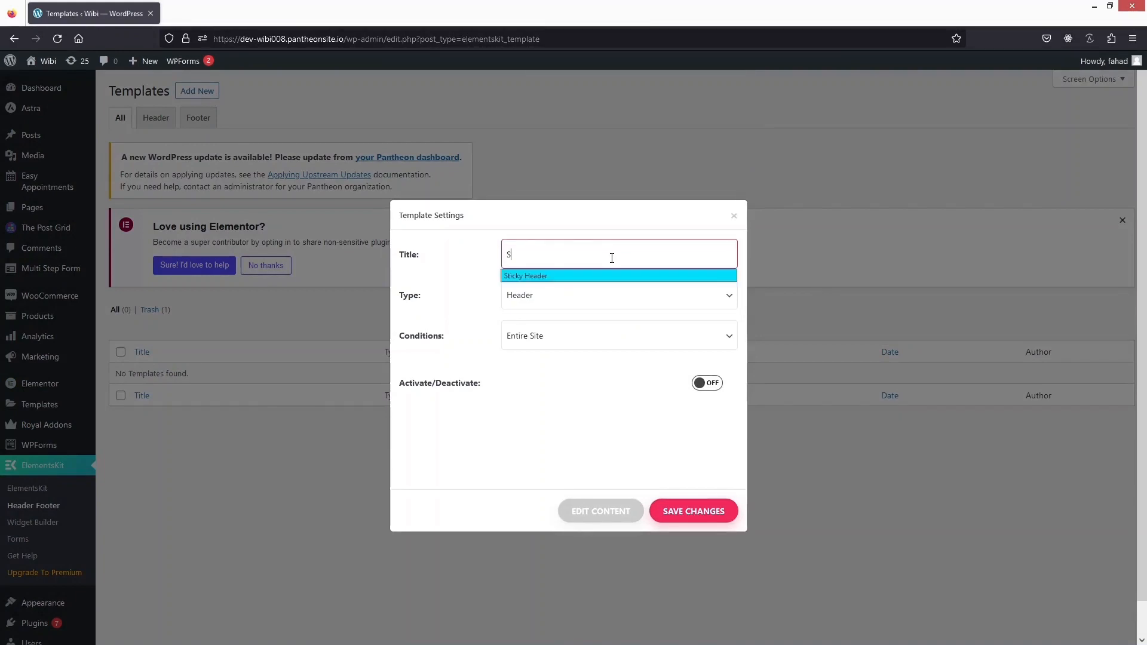
key("Return")
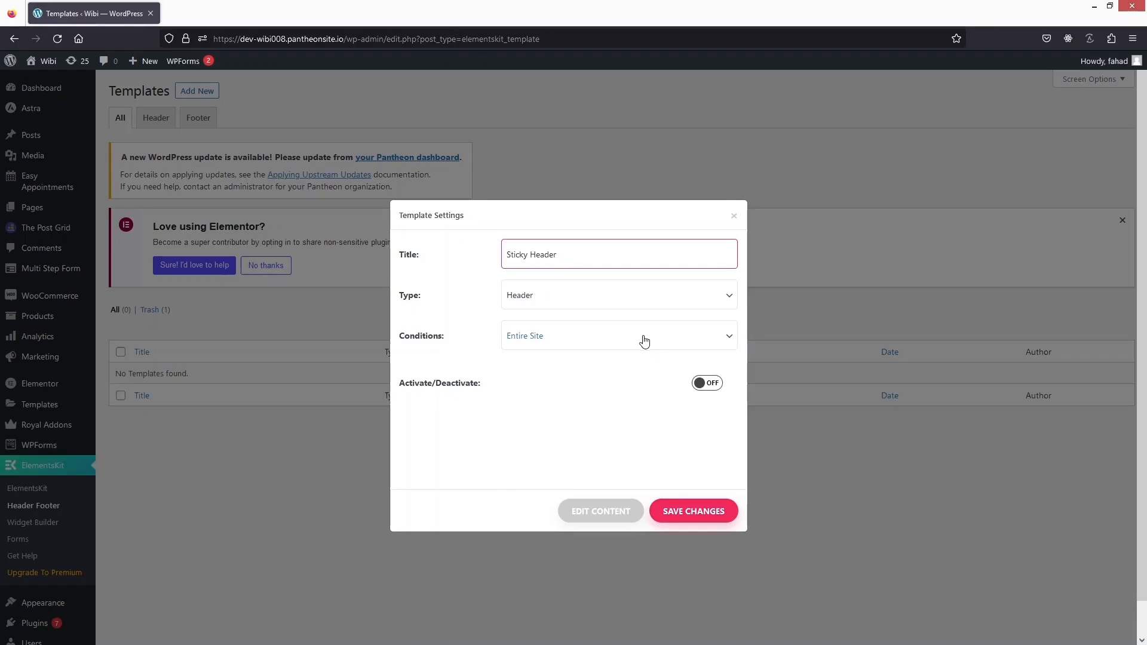
left_click(715, 385)
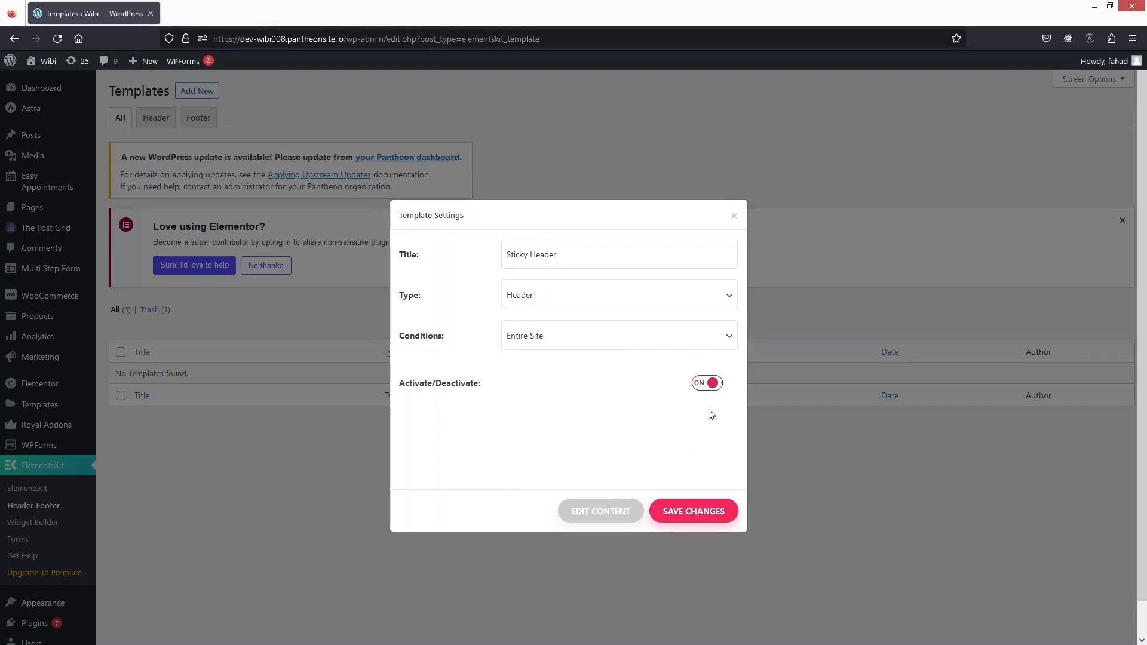
left_click(692, 514)
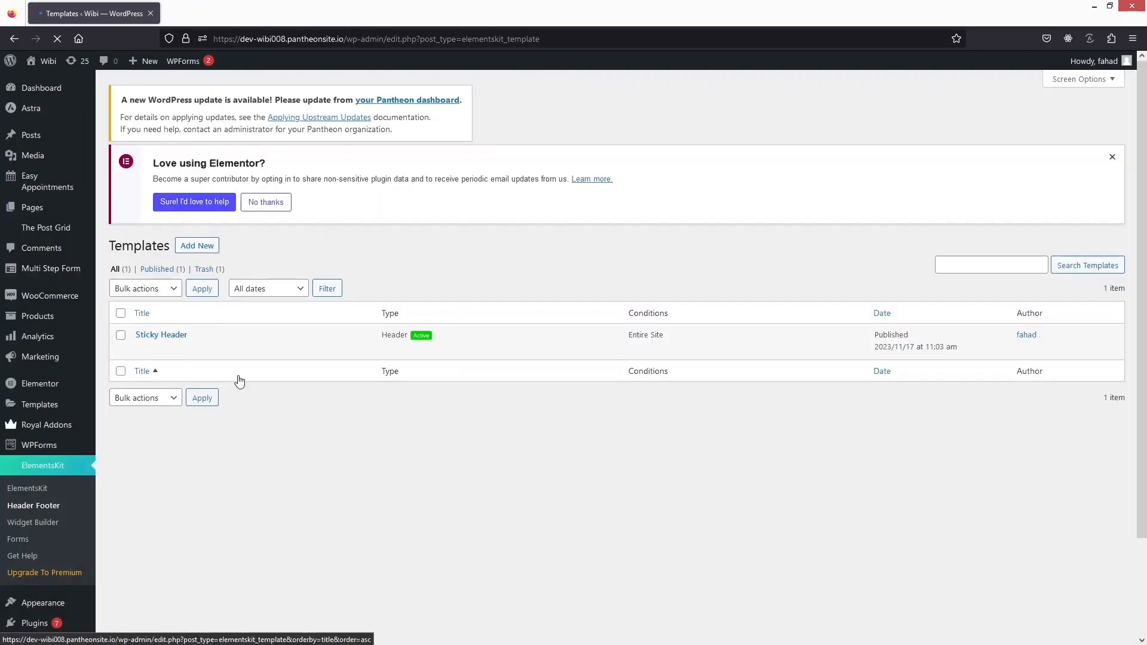
Open the Sticky Header template in Elementor and add a Full Width container with a narrow column followed by a wide one.
mouse_move(185, 338)
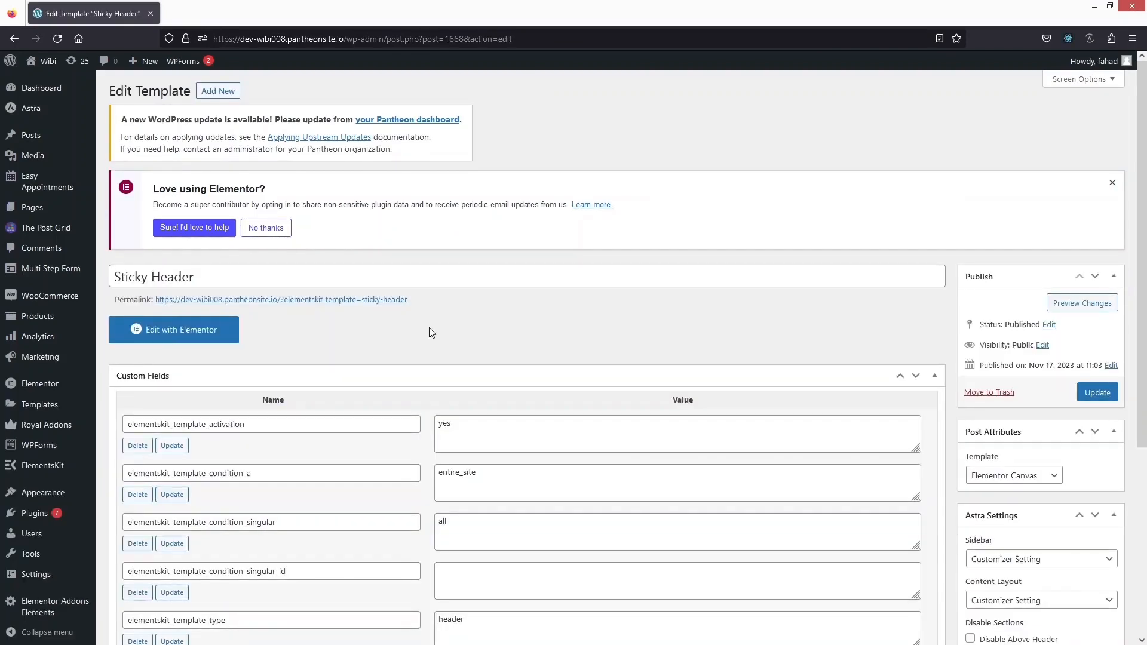
left_click(191, 334)
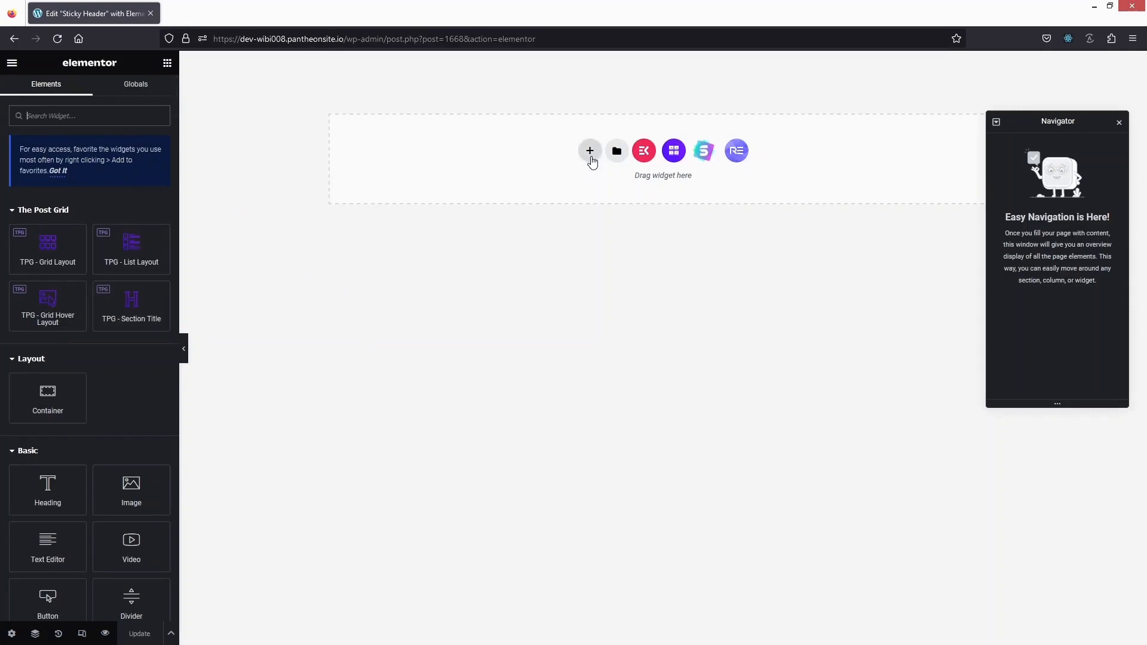
left_click(590, 151)
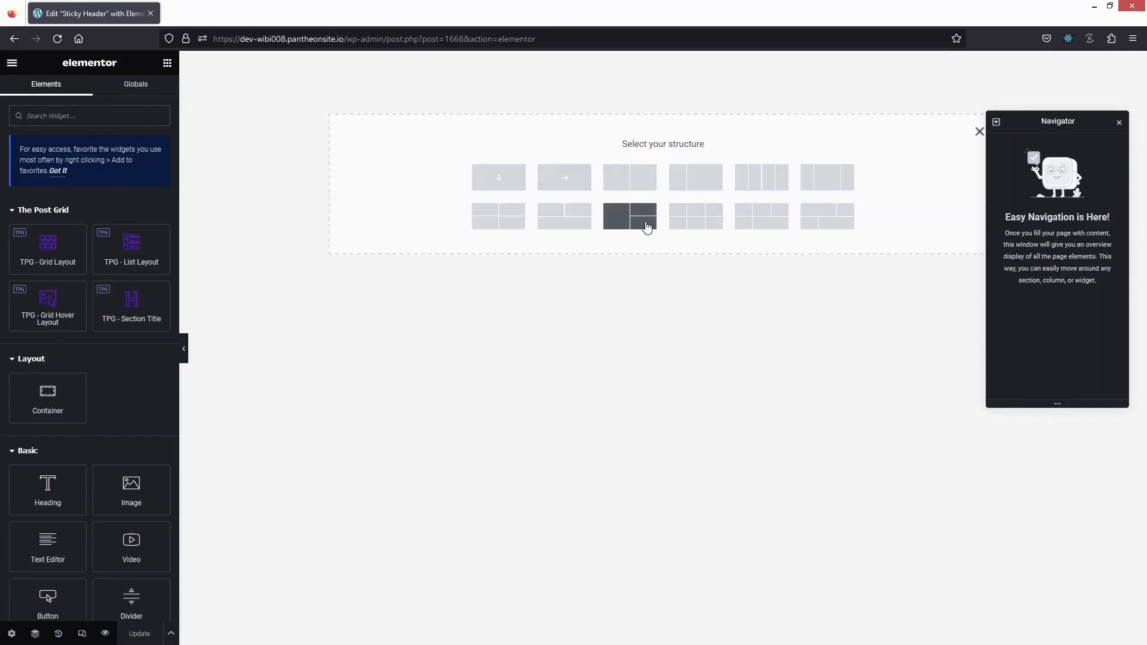
left_click(702, 182)
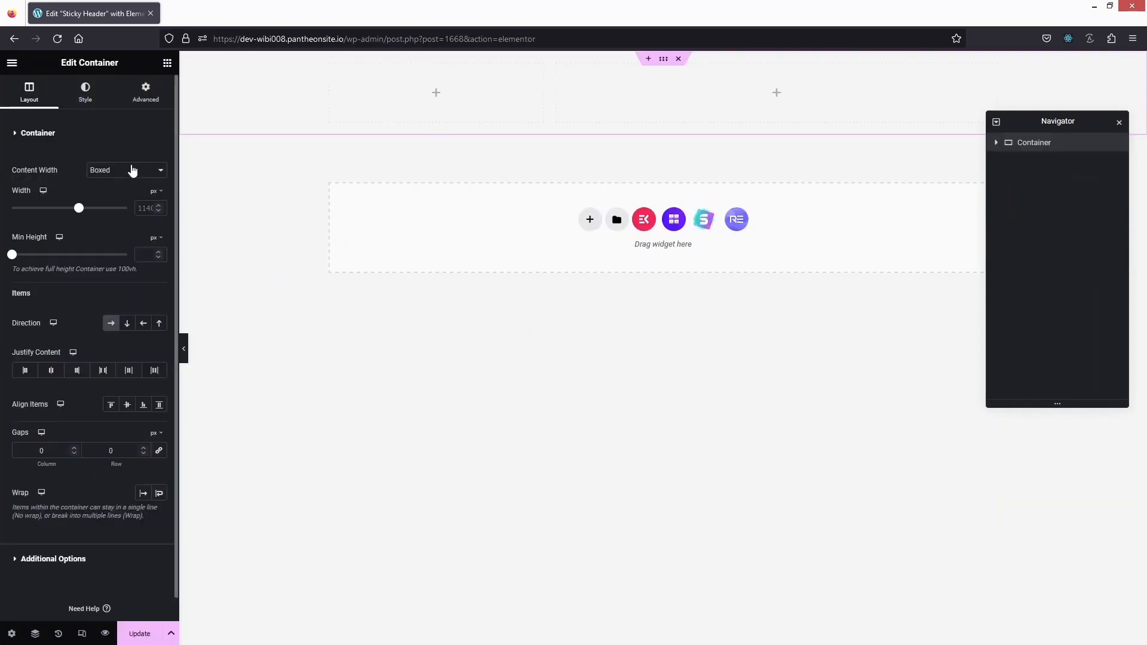
left_click(132, 171)
left_click(108, 201)
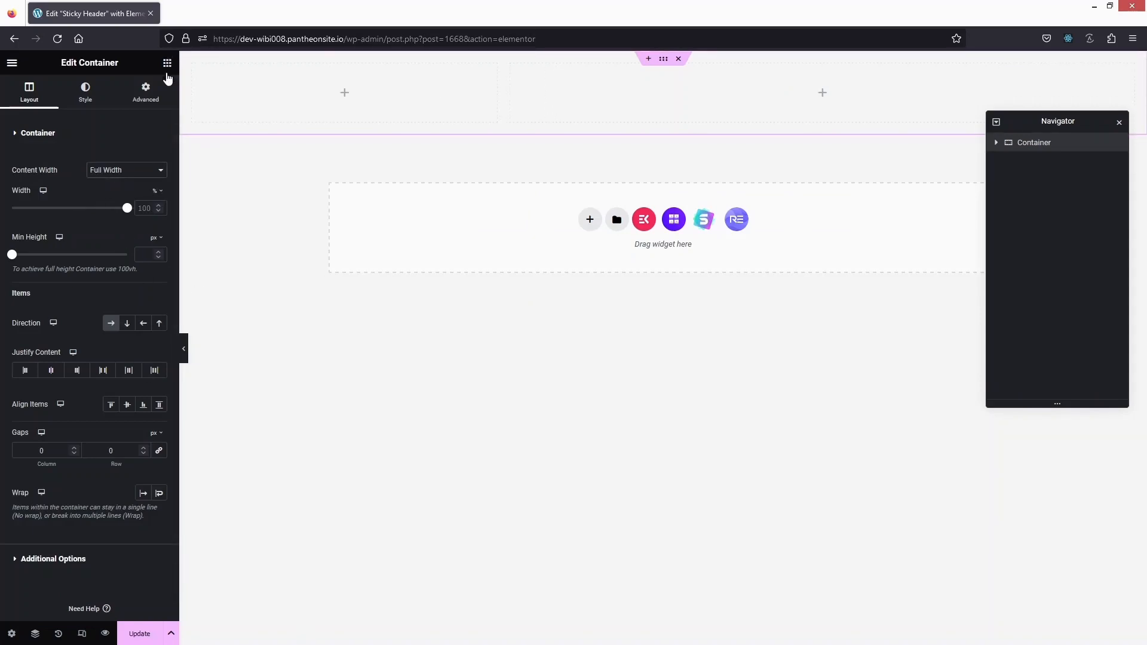
Add an Image widget to the narrow column and an ElementsKit Nav Menu widget to the wide column.
left_click(167, 63)
left_click_drag(129, 492, 310, 104)
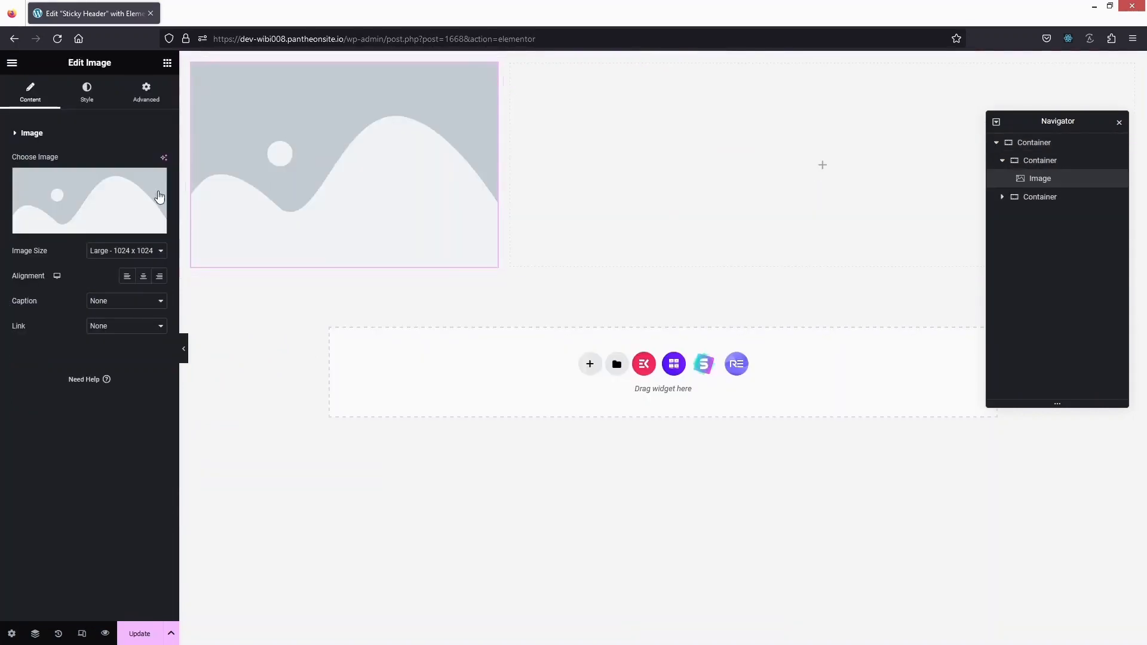
left_click(167, 63)
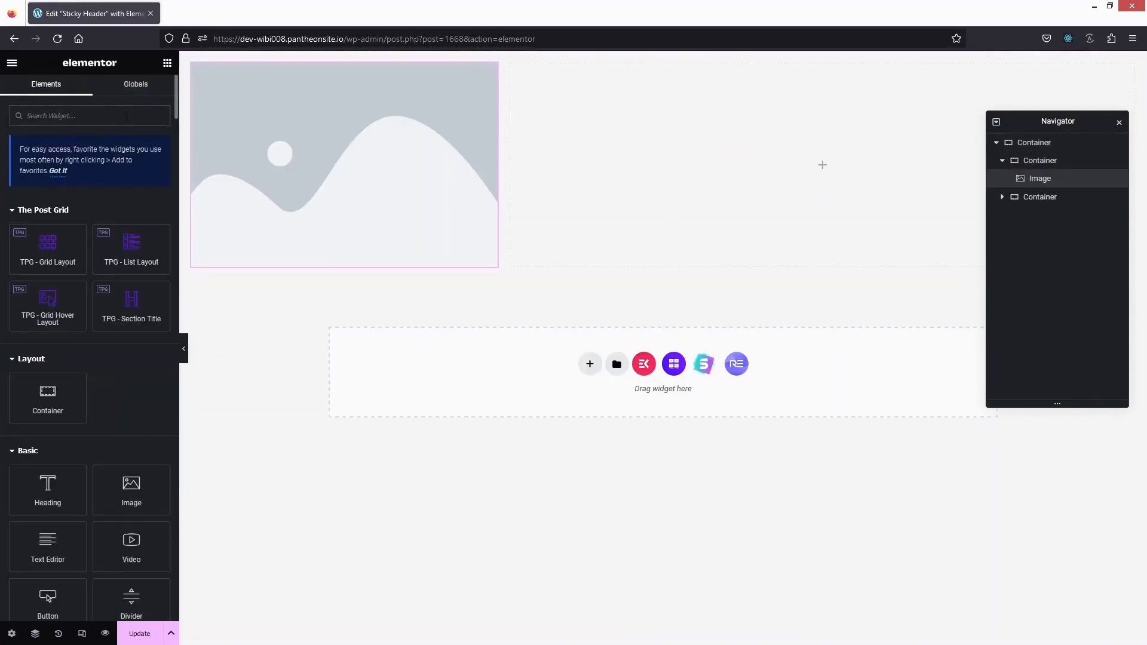
left_click(132, 113)
type("nav")
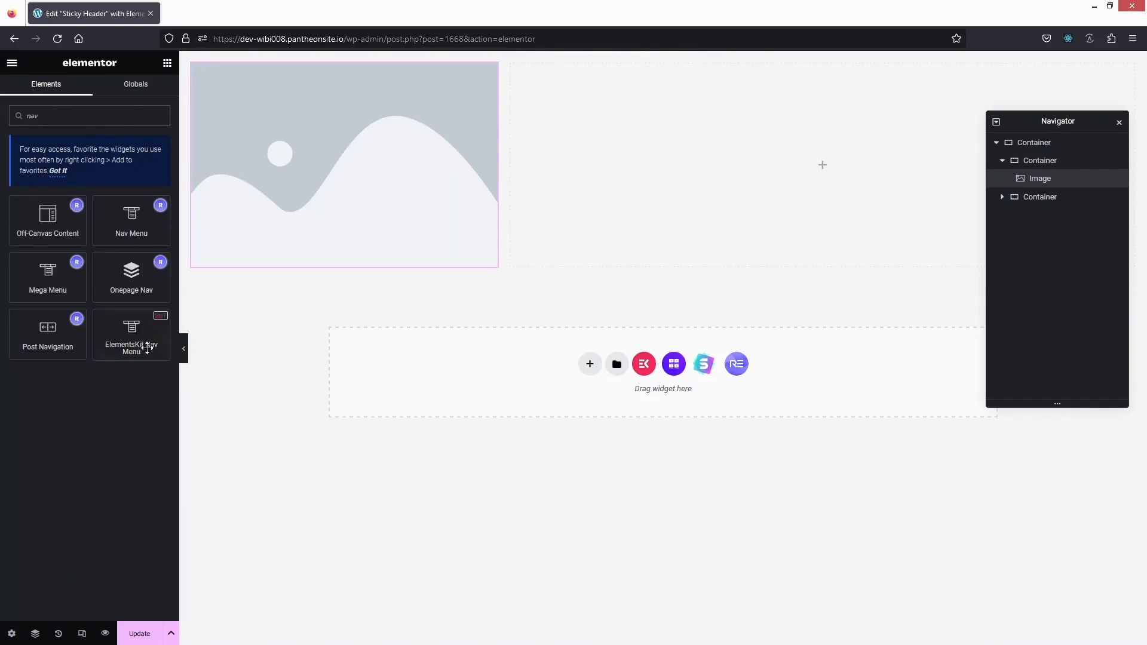
left_click_drag(131, 335, 754, 174)
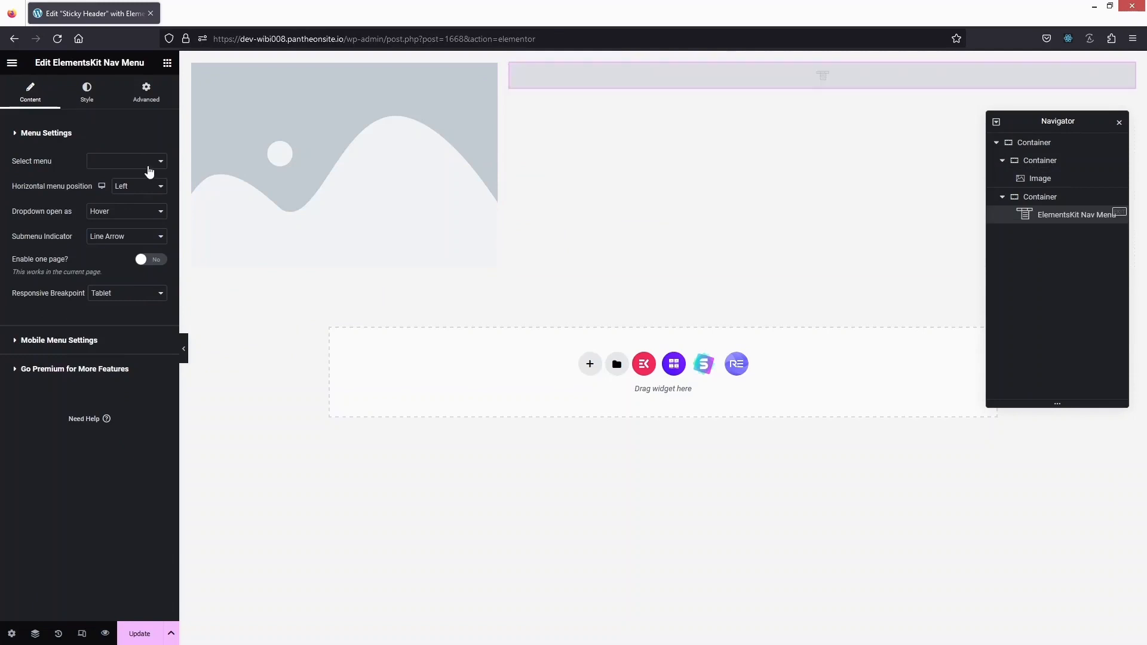
Assign Second Menu to the nav menu widget and set its horizontal menu position to Center.
left_click(143, 165)
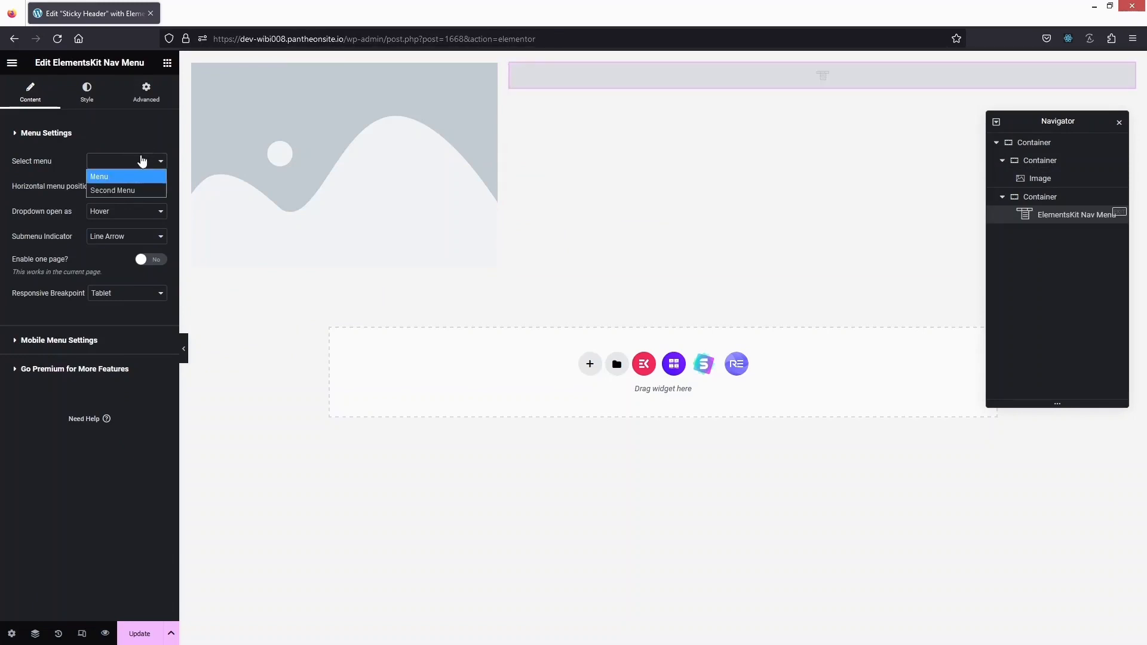
left_click(132, 189)
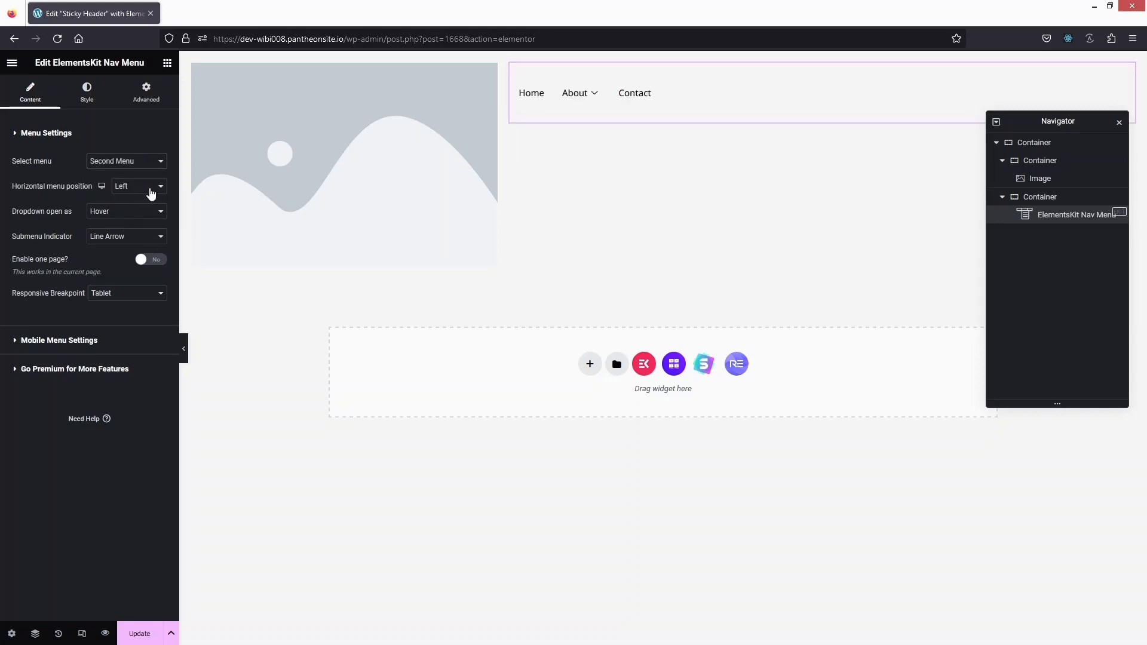
left_click(151, 187)
left_click(137, 215)
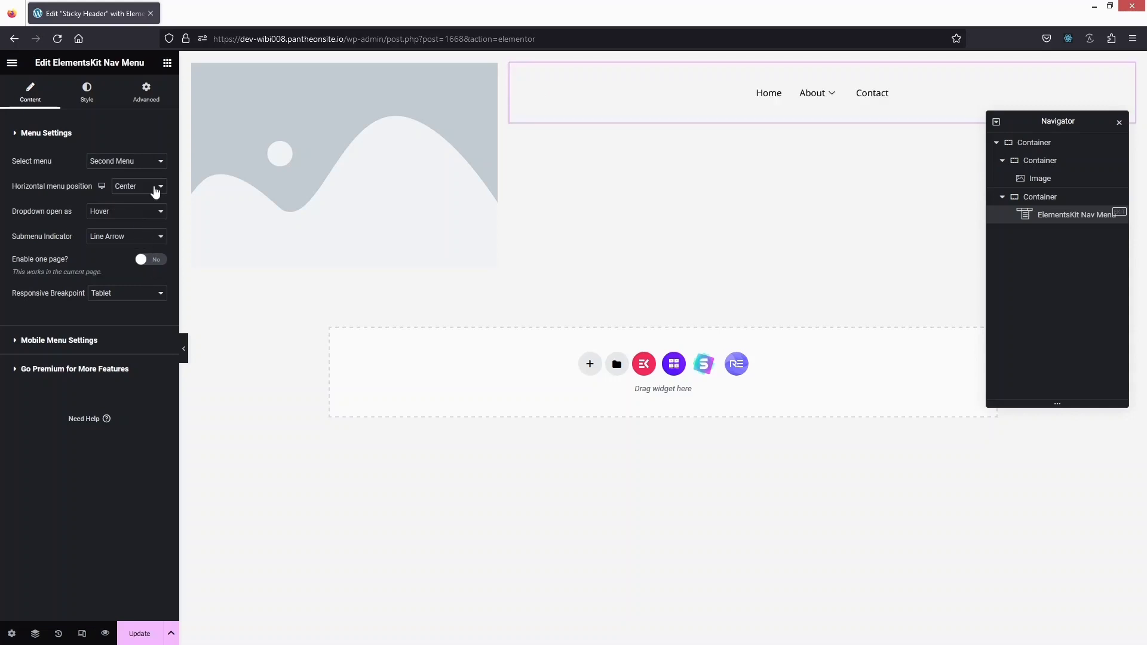
left_click(155, 190)
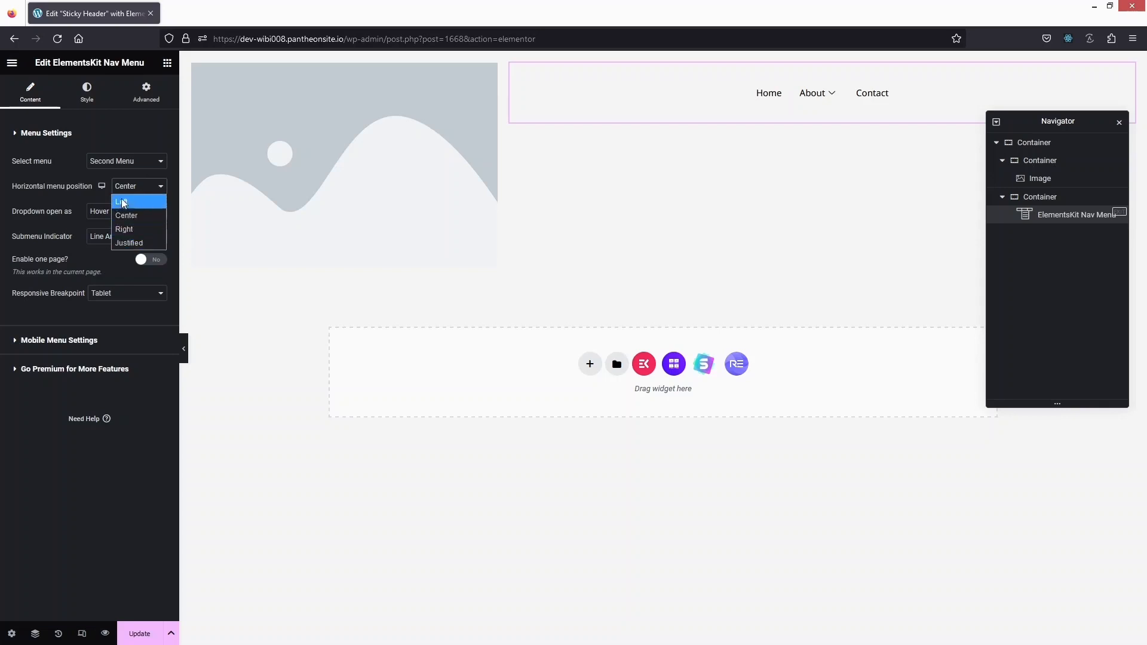
left_click(99, 262)
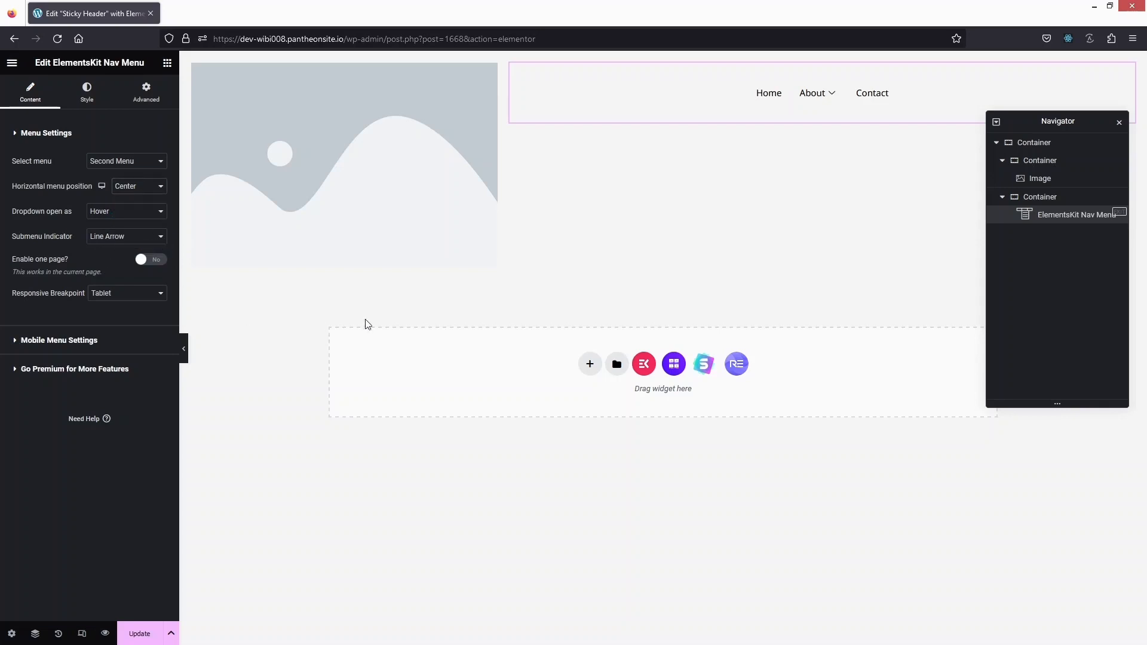
Replace the Image widget's placeholder with Crypt-Logo.png from the media library.
left_click(315, 146)
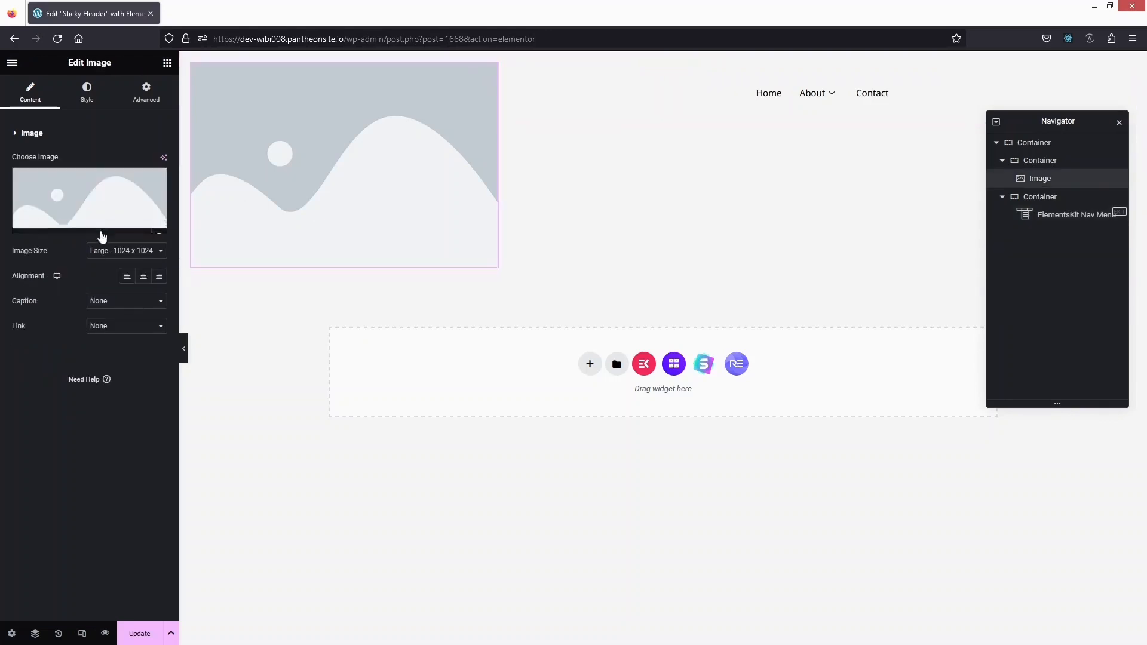
left_click(97, 200)
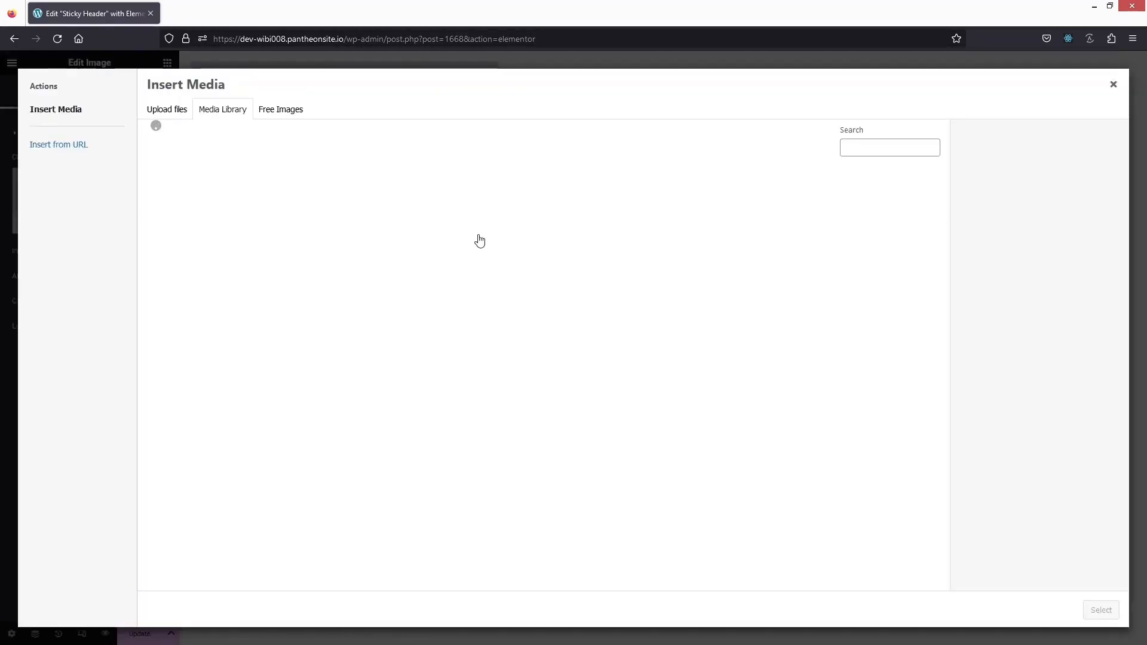
scroll(924, 215, "down", 8)
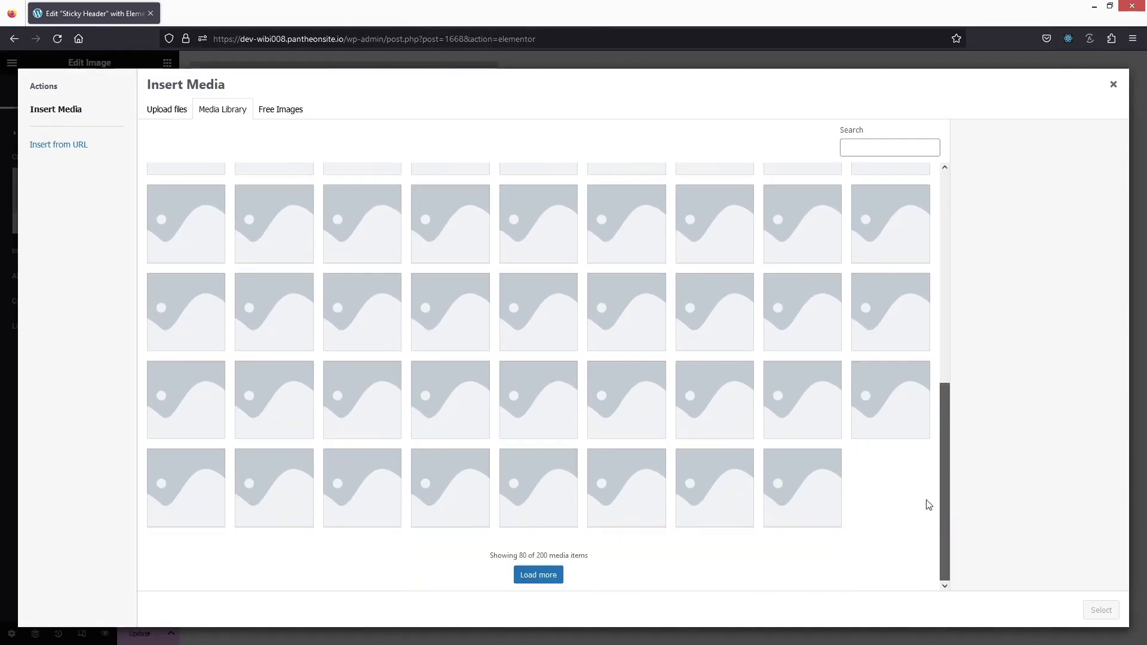
left_click(539, 575)
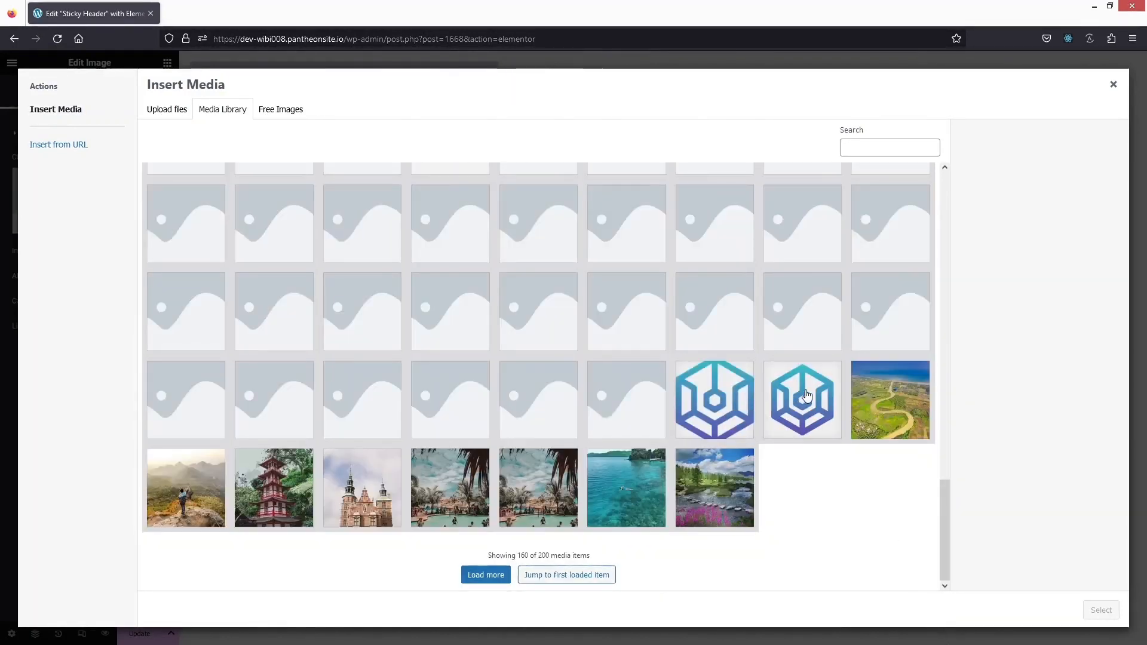
left_click(808, 412)
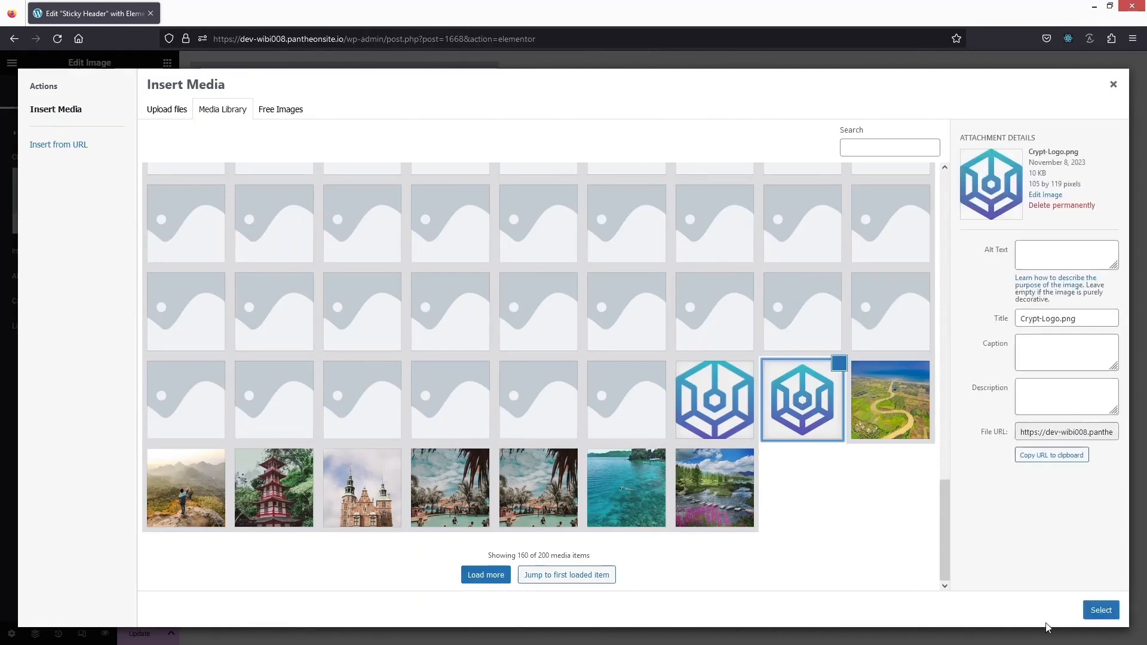
left_click(1101, 609)
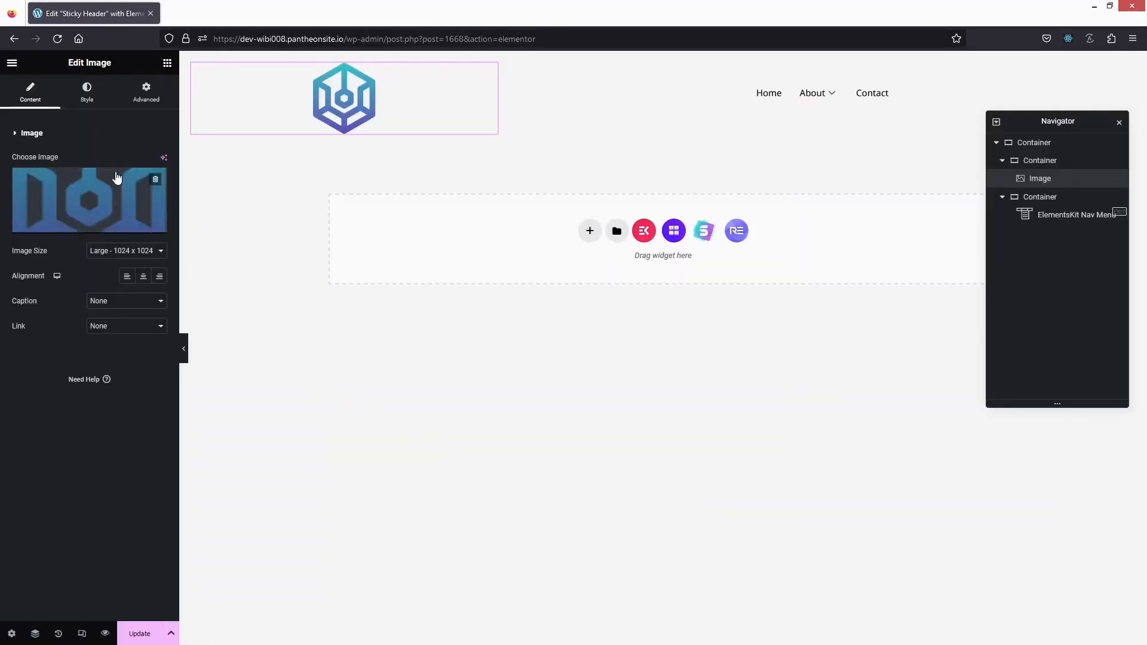
Set the logo image's width to 10% and center the content of its container vertically.
left_click(78, 95)
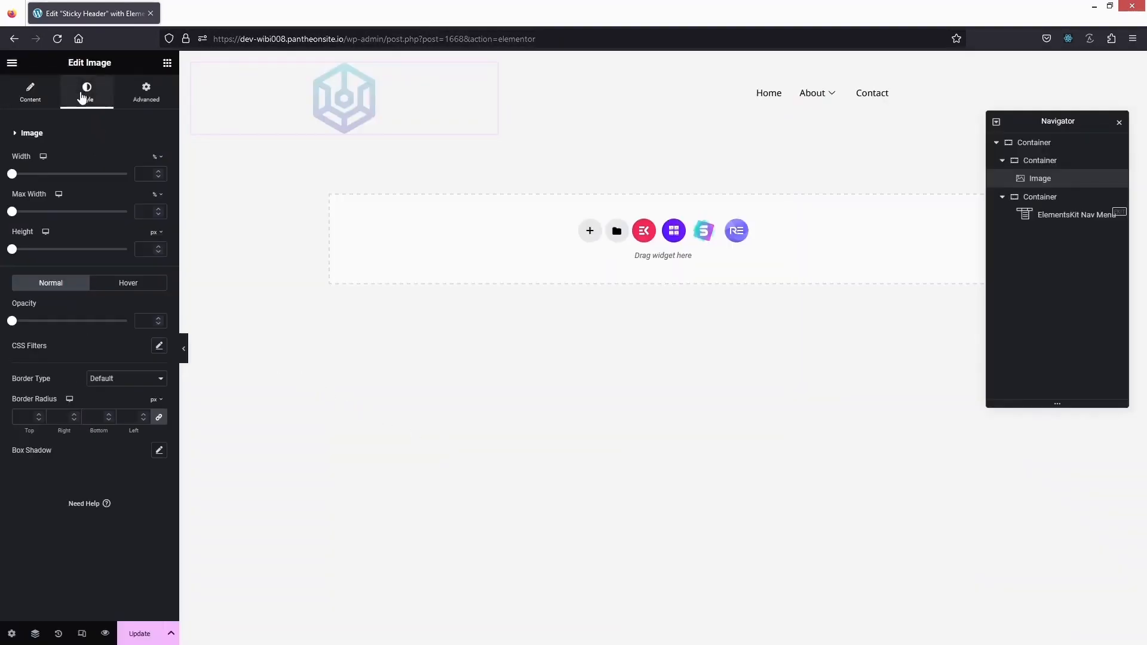
left_click_drag(16, 175, 28, 175)
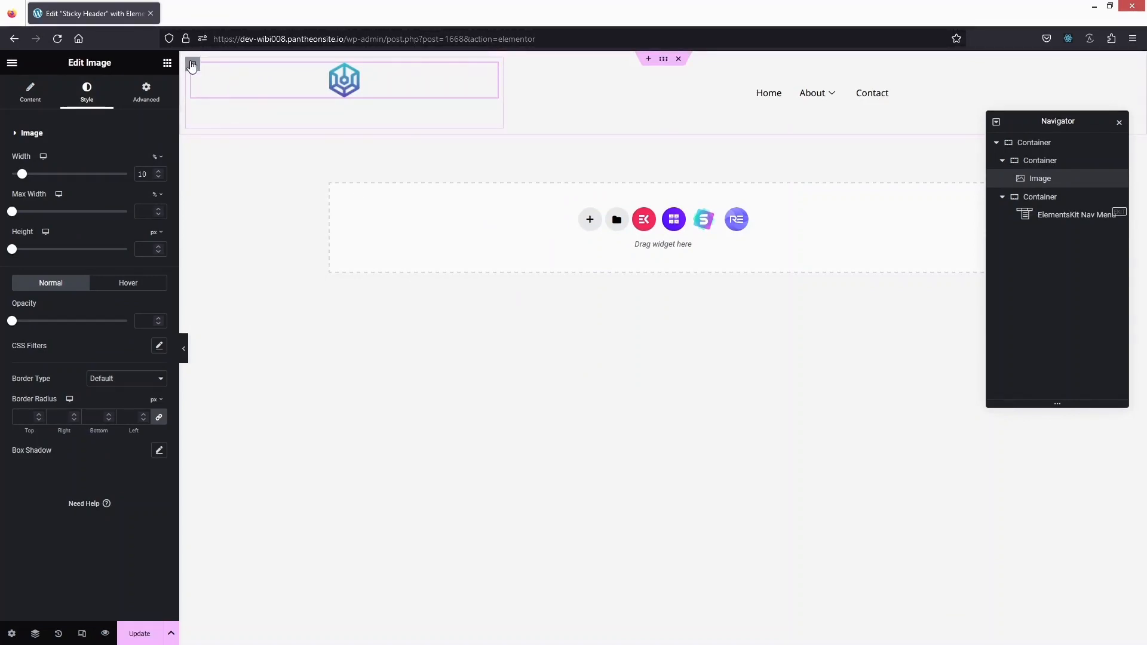
left_click(192, 63)
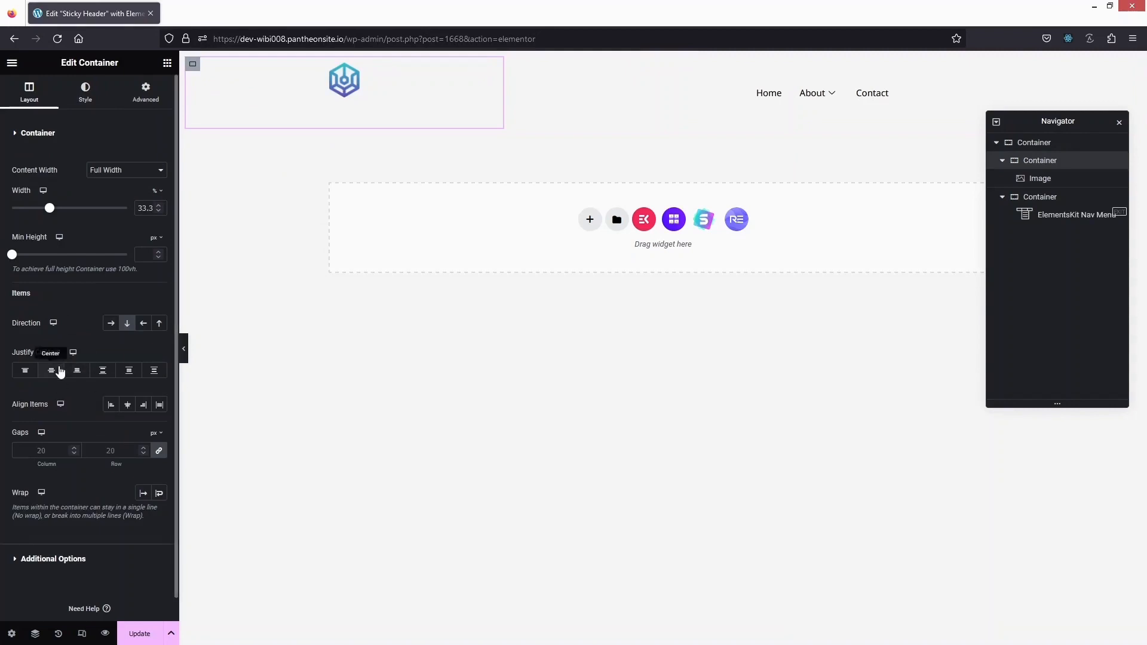
left_click(52, 371)
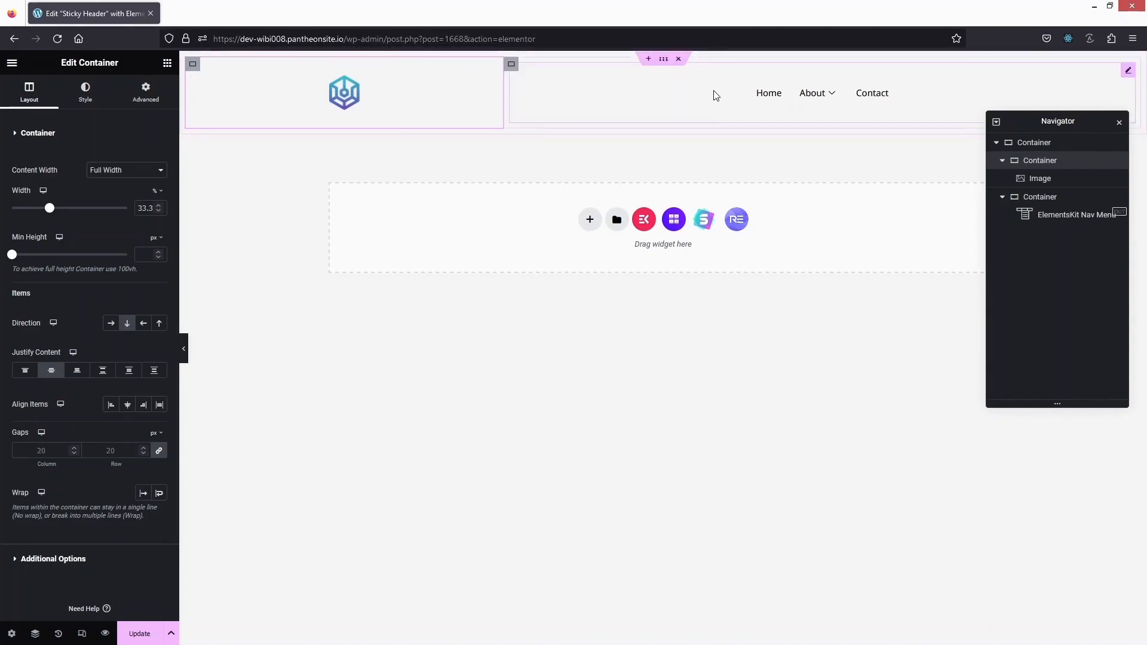
Assign the menu named Menu to the ElementsKit Nav Menu widget.
left_click(557, 90)
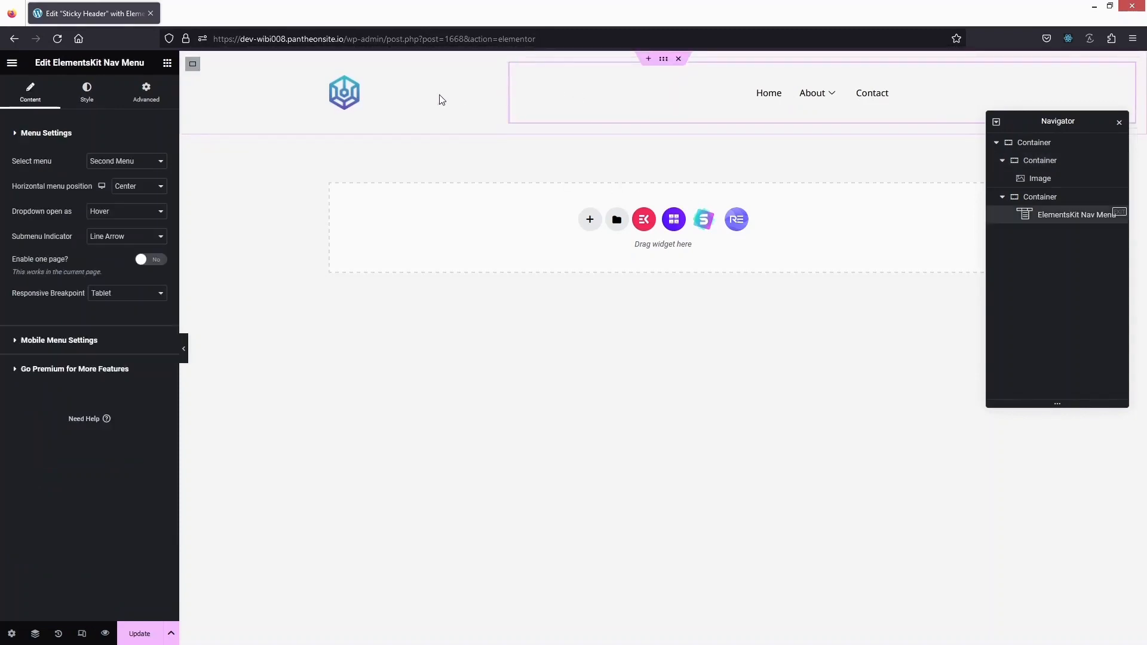
left_click(141, 166)
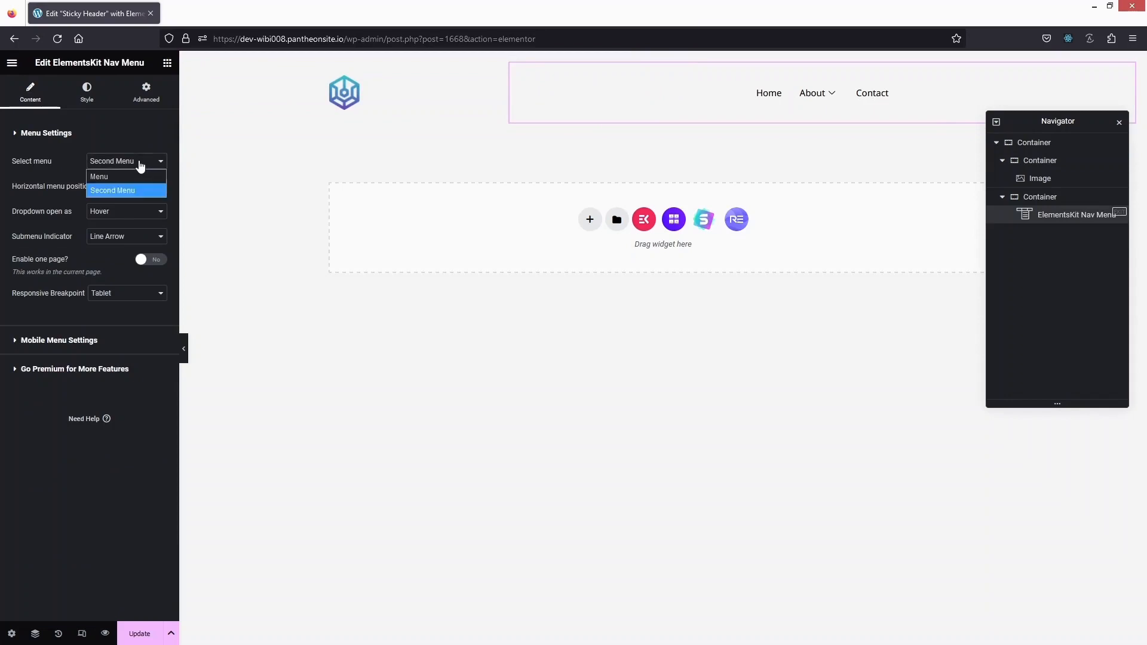
left_click(116, 177)
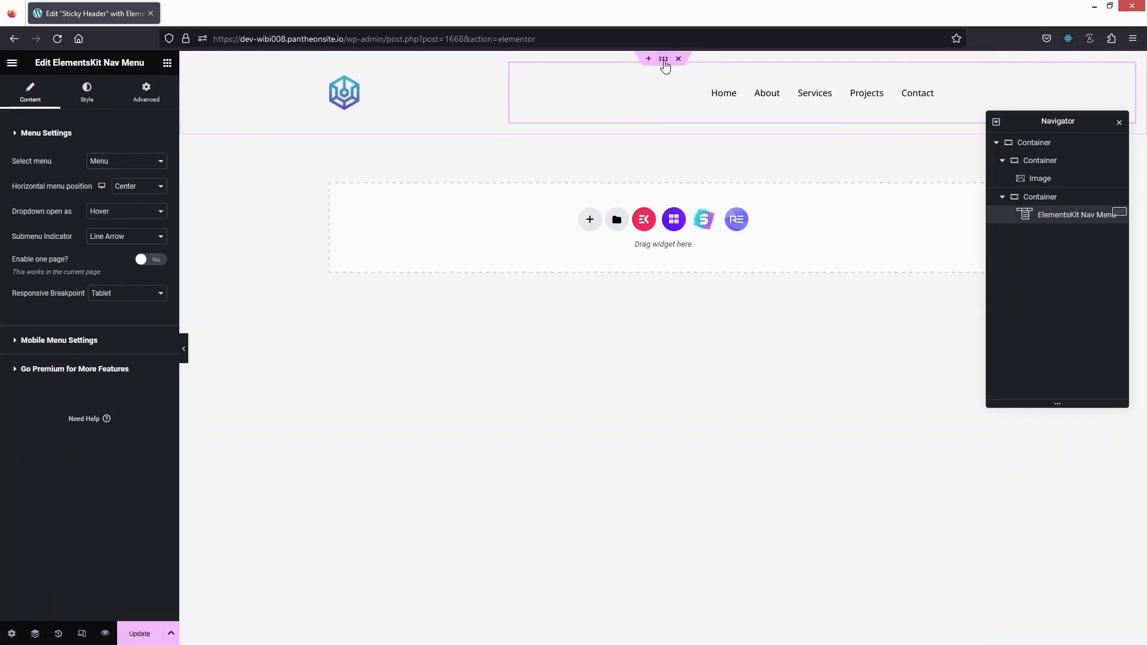
Enable Sticky Header Effects on the outer container for Desktop only, removing Tablet and Mobile, and update the template.
left_click(663, 59)
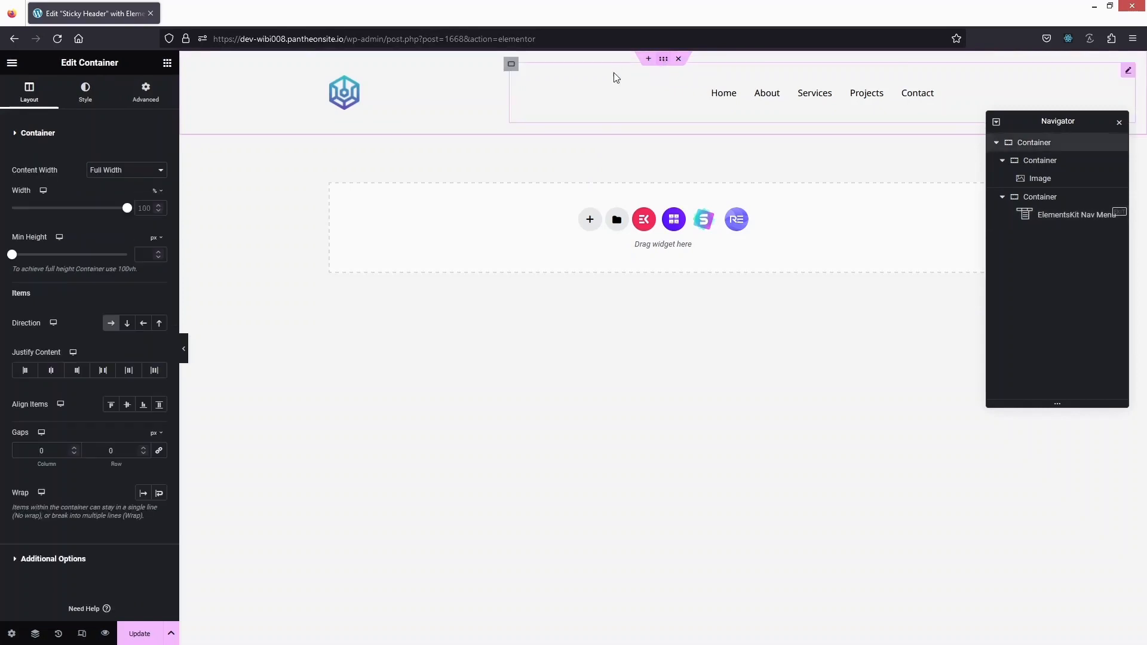
left_click(148, 99)
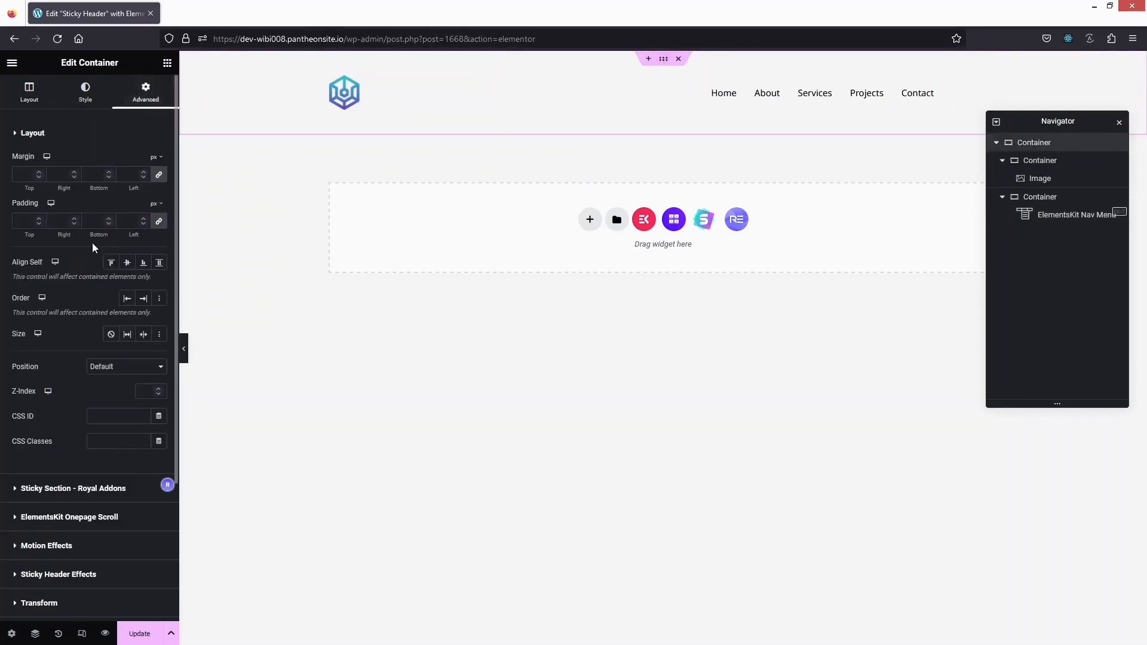
scroll(88, 286, "down", 5)
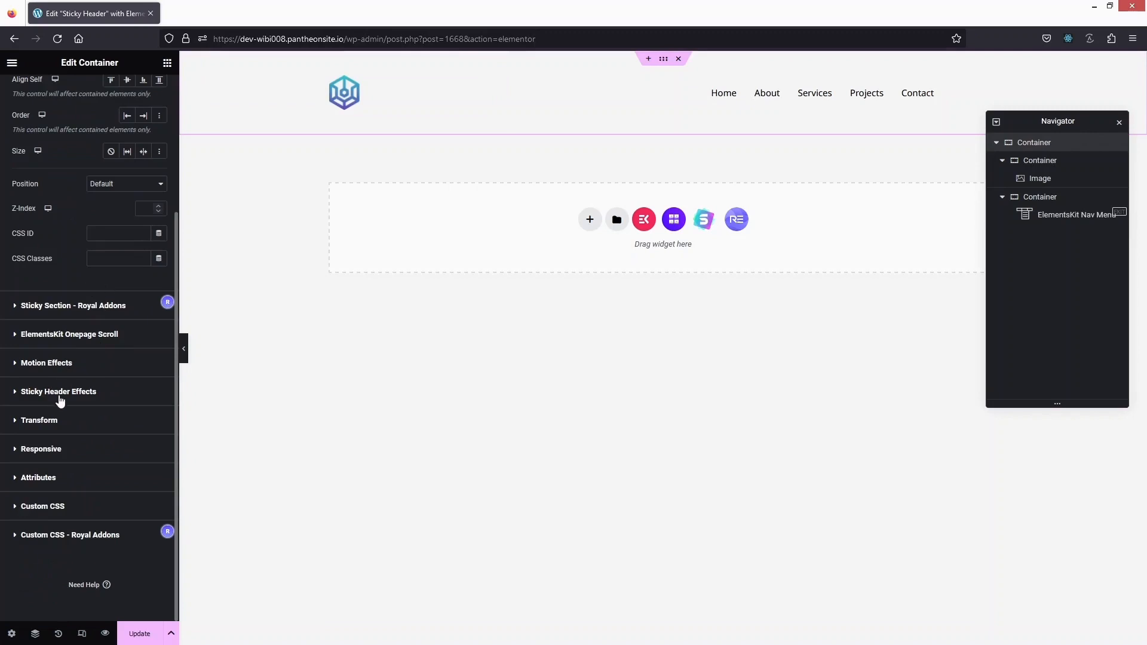
left_click(60, 392)
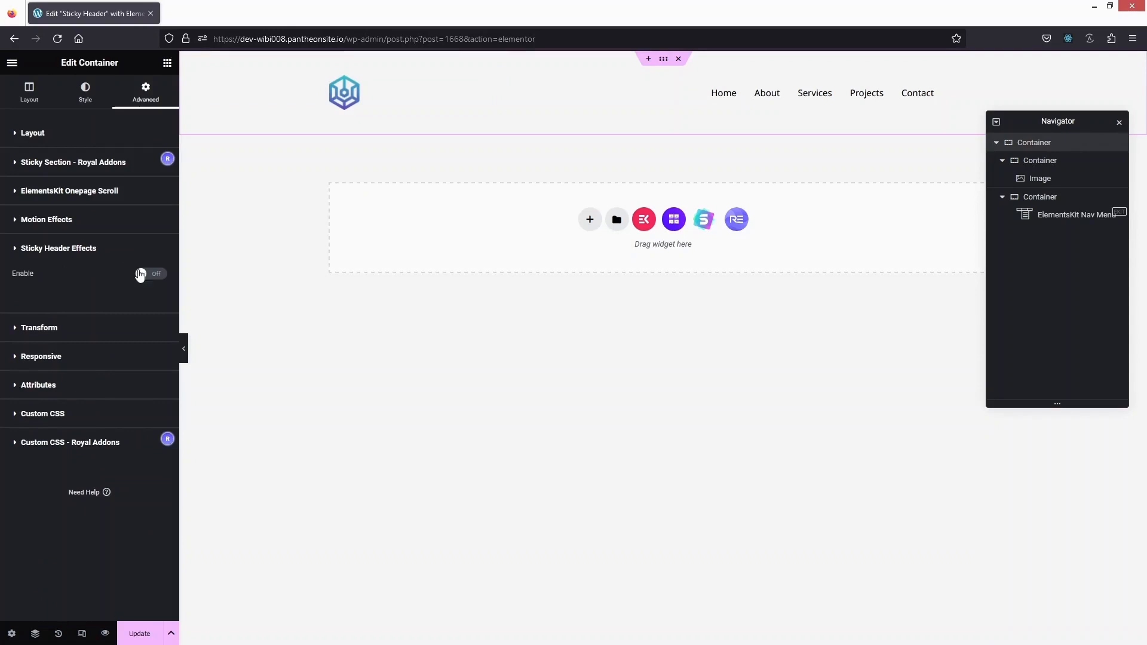
left_click(141, 274)
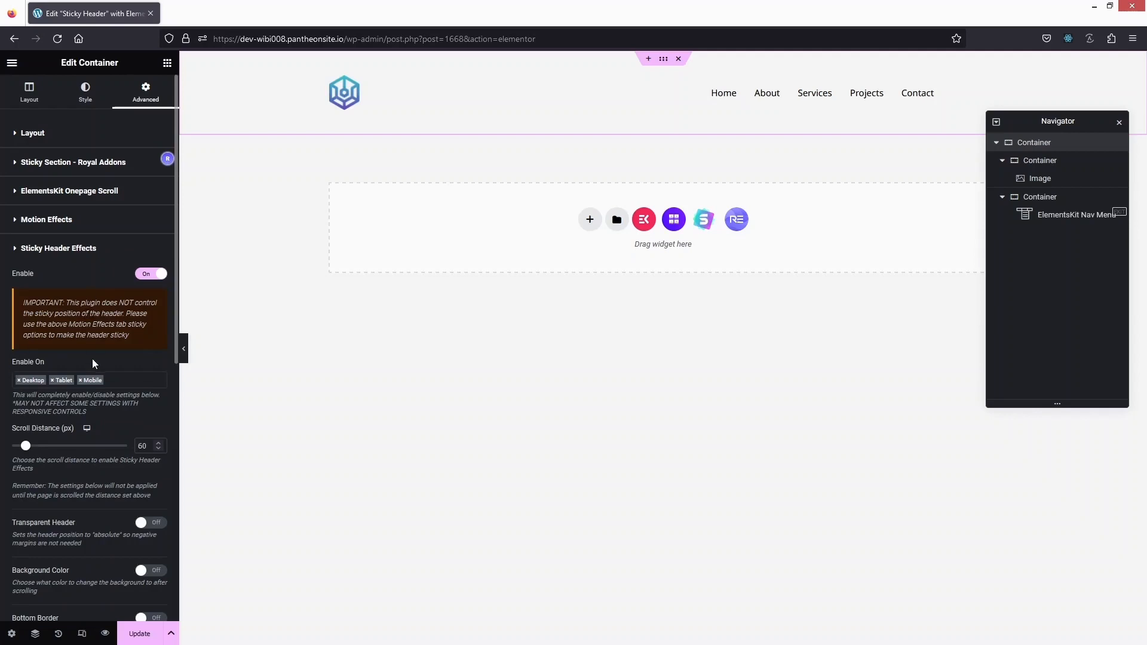
left_click(52, 381)
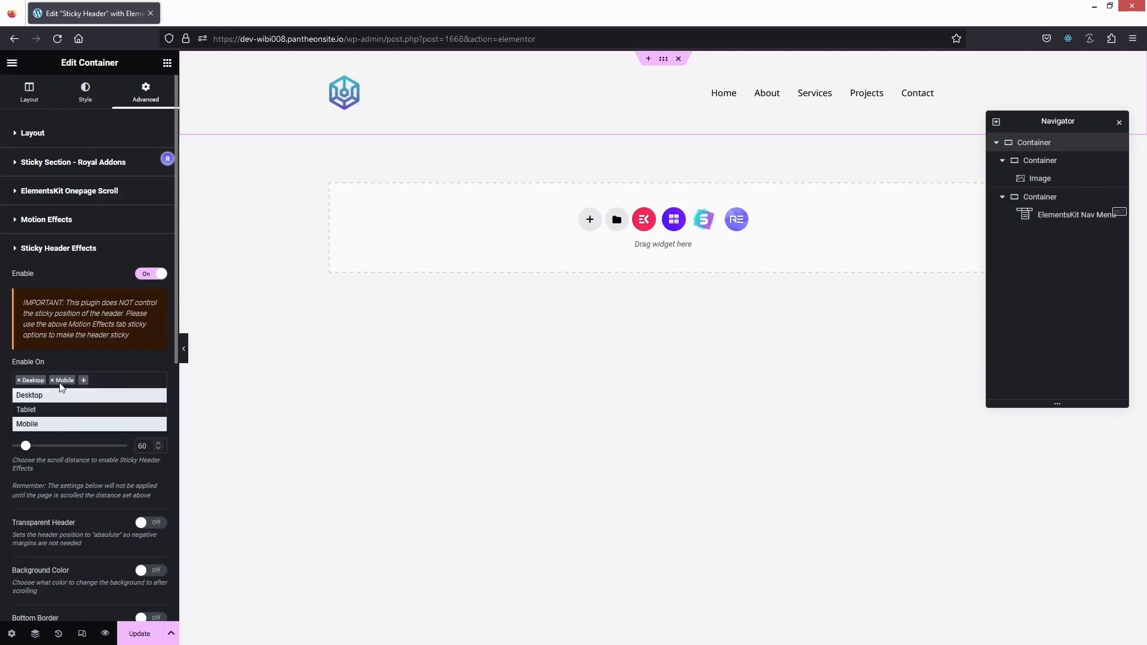
left_click(53, 381)
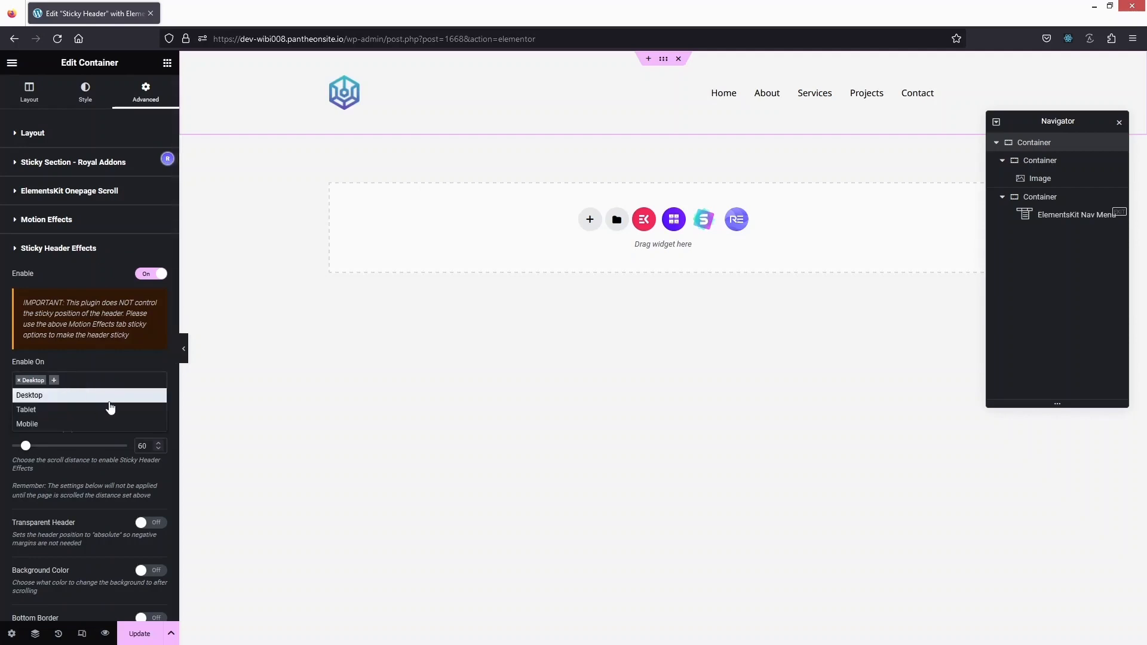
left_click(139, 634)
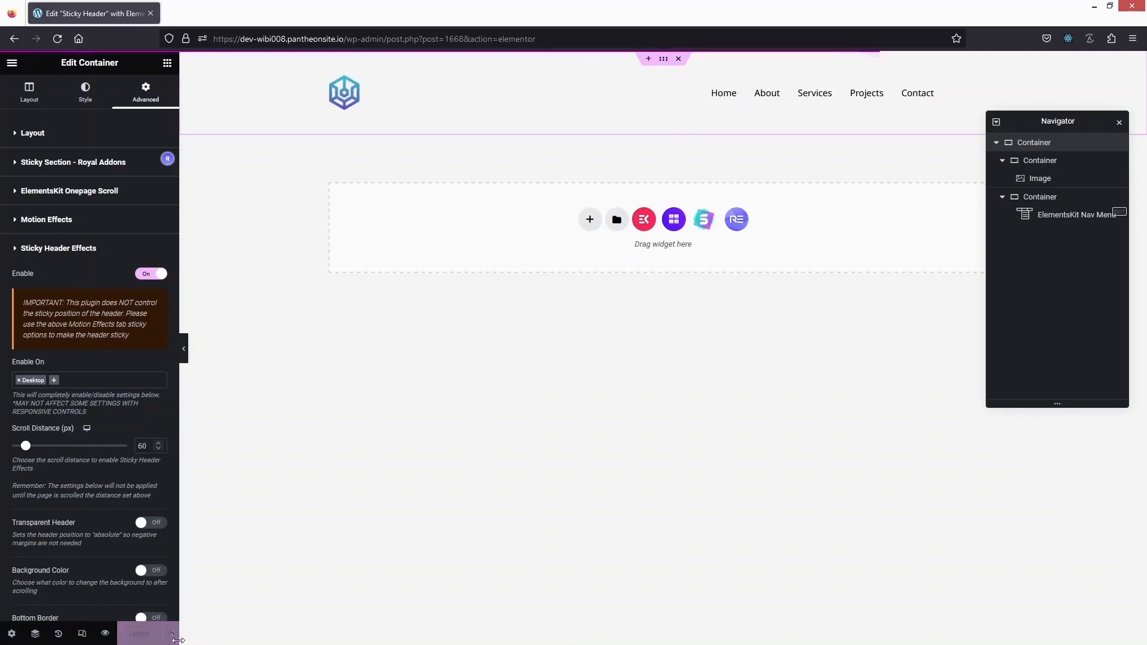
Open the live Wibi site in a new browser tab and check how the header behaves while scrolling.
key("ctrl+t")
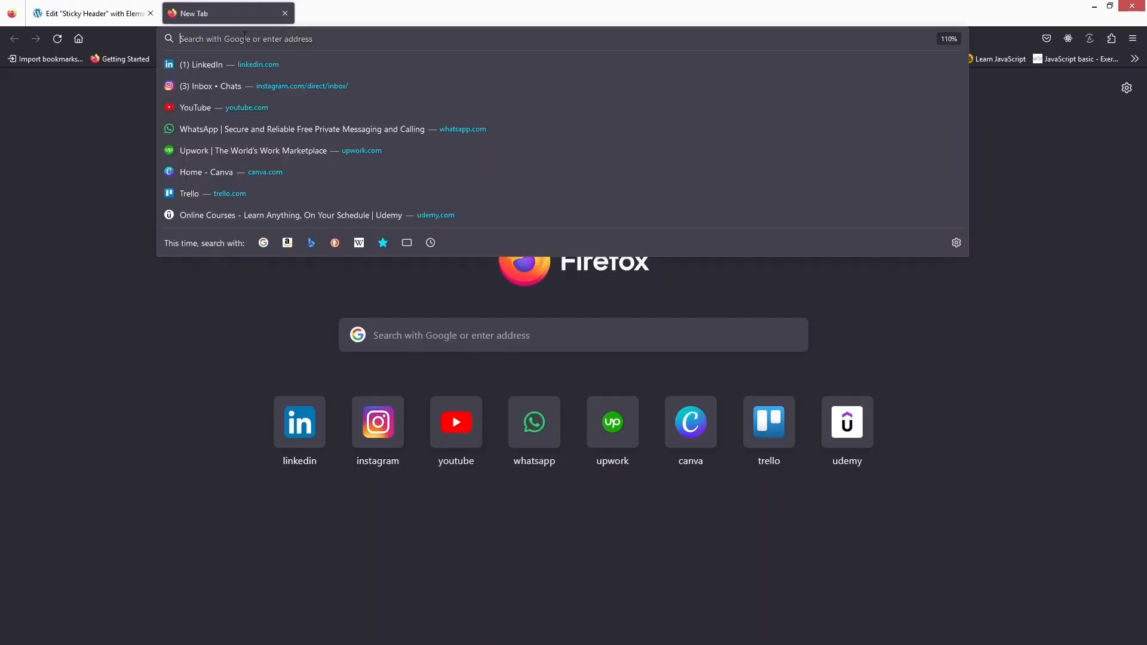
type("wibi")
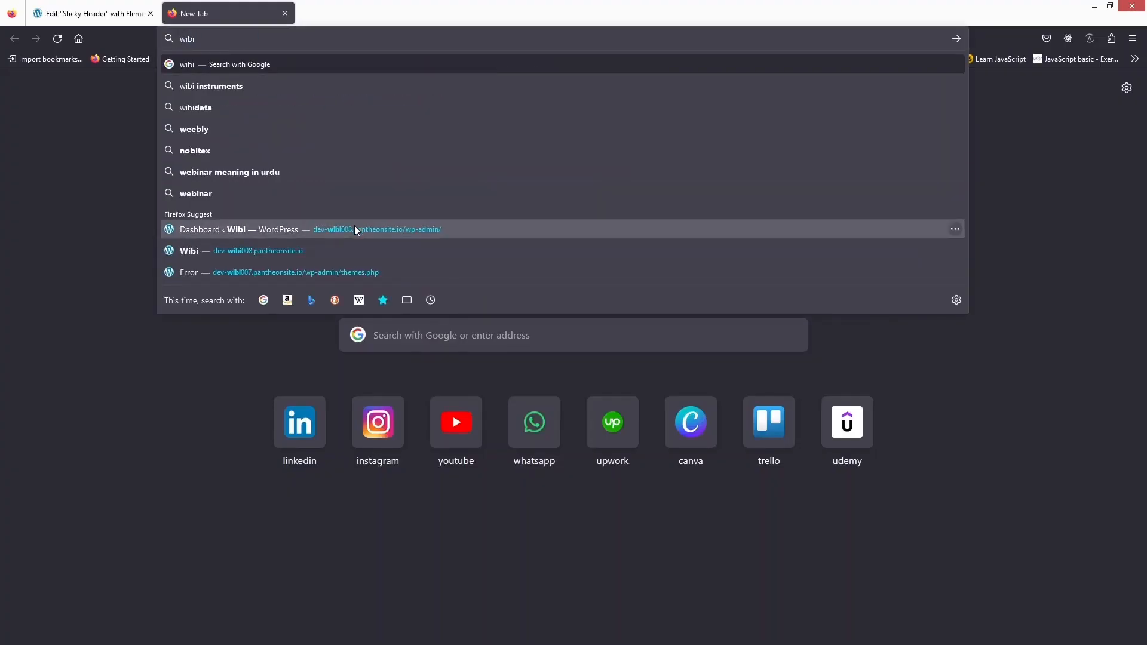
left_click(306, 254)
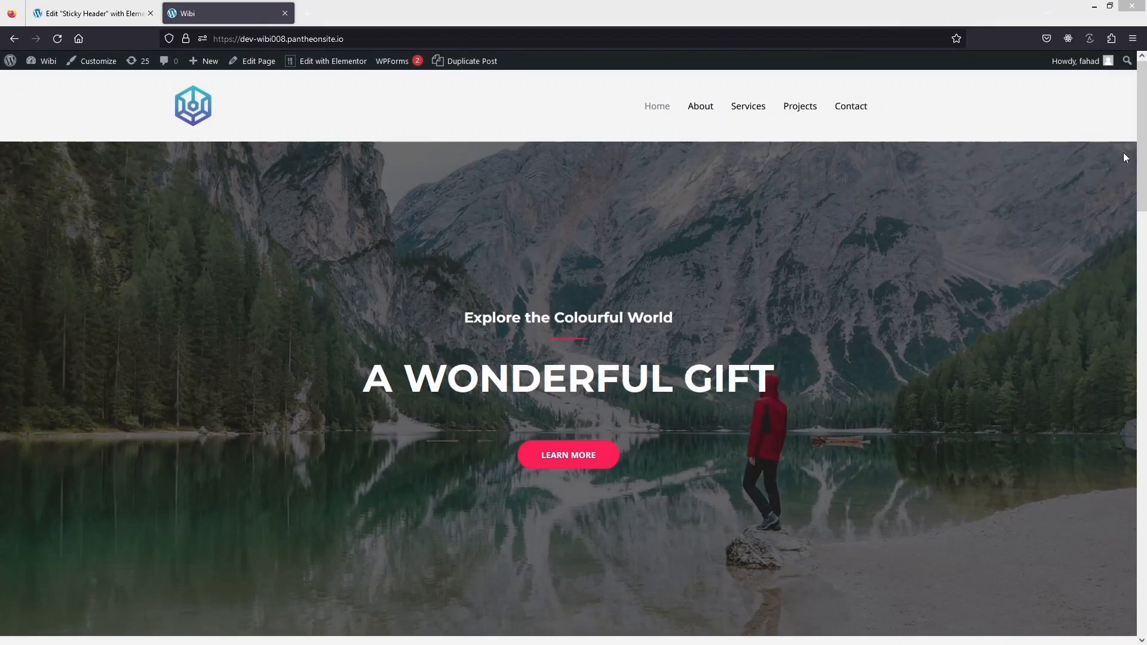
left_click_drag(1141, 157, 1141, 313)
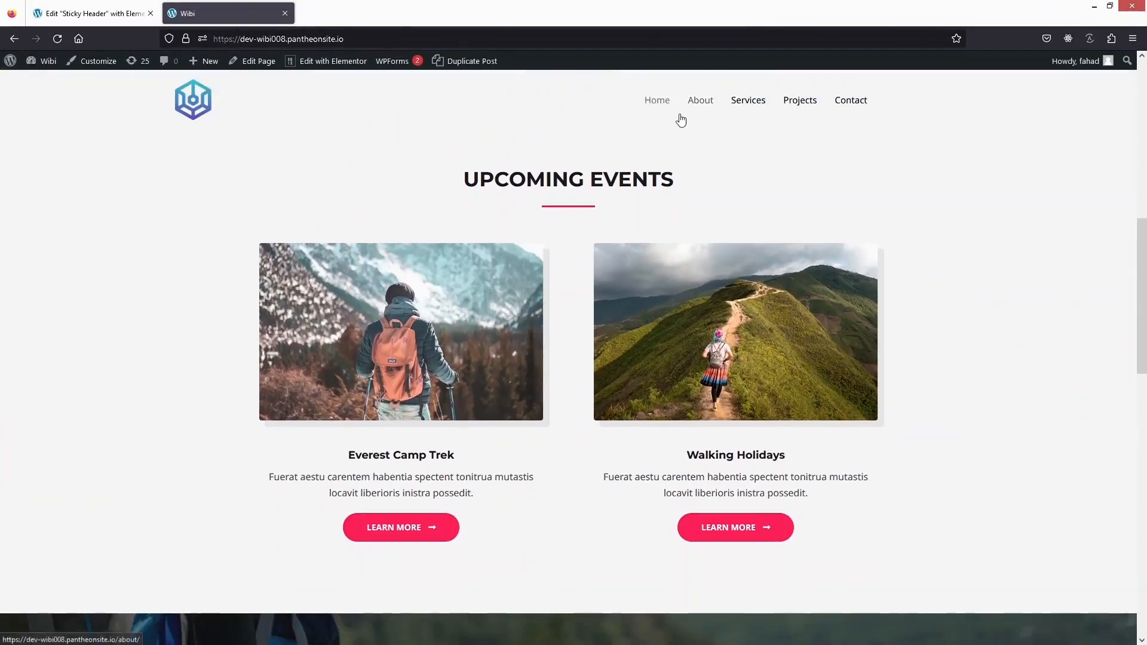
scroll(681, 121, "up", 3)
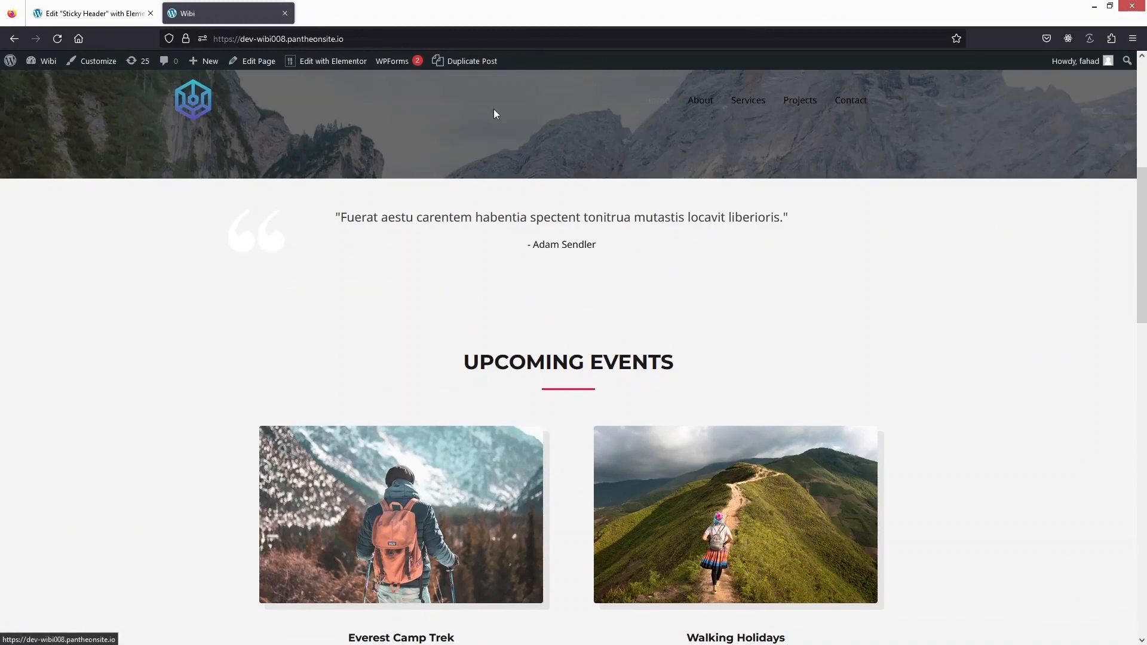
Turn on the sticky header's after-scroll background color in the Elementor template, set it to semi-transparent white #FFFFFFC7, and update the template.
left_click(90, 13)
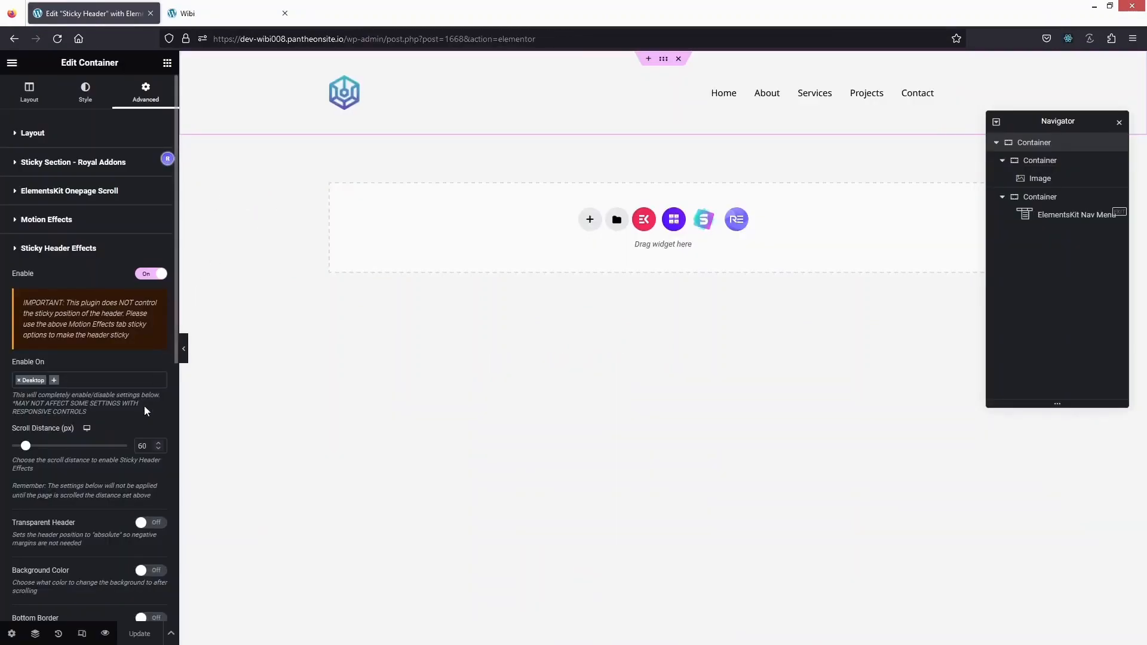
scroll(84, 443, "down", 3)
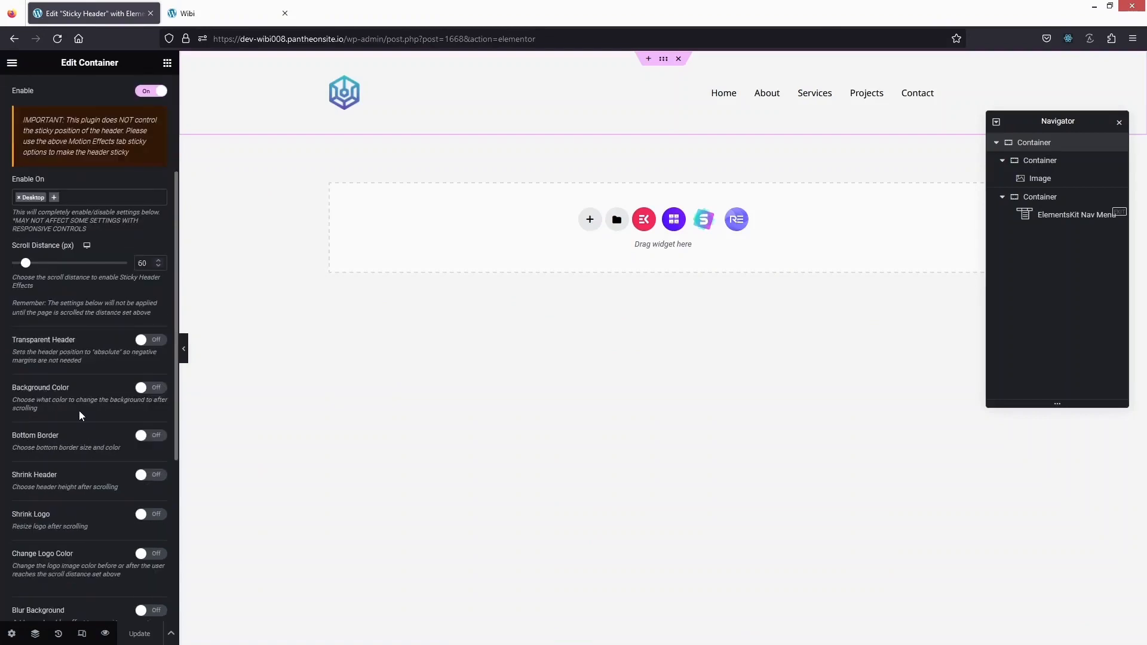
left_click(151, 394)
left_click(159, 430)
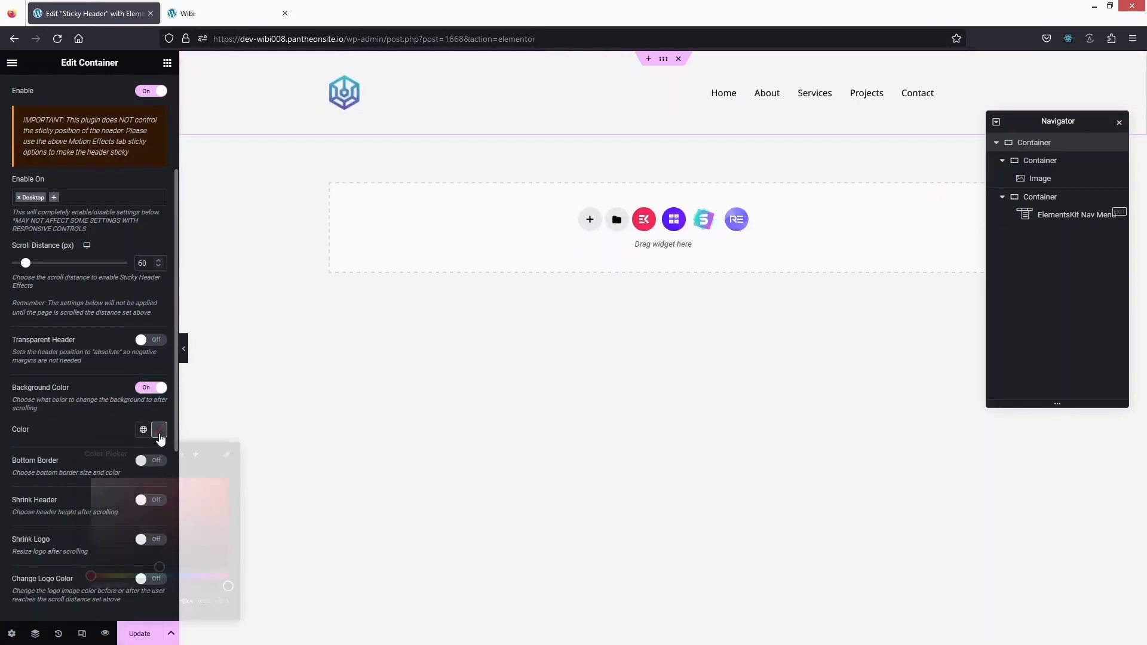
left_click_drag(115, 493, 75, 473)
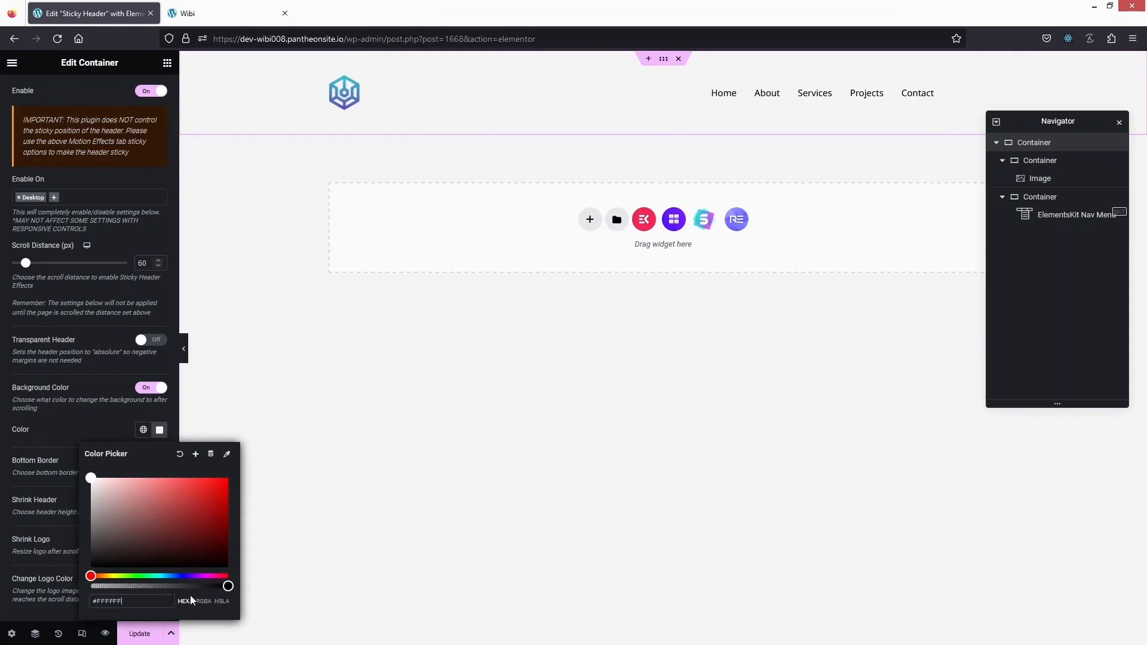
left_click_drag(229, 586, 199, 596)
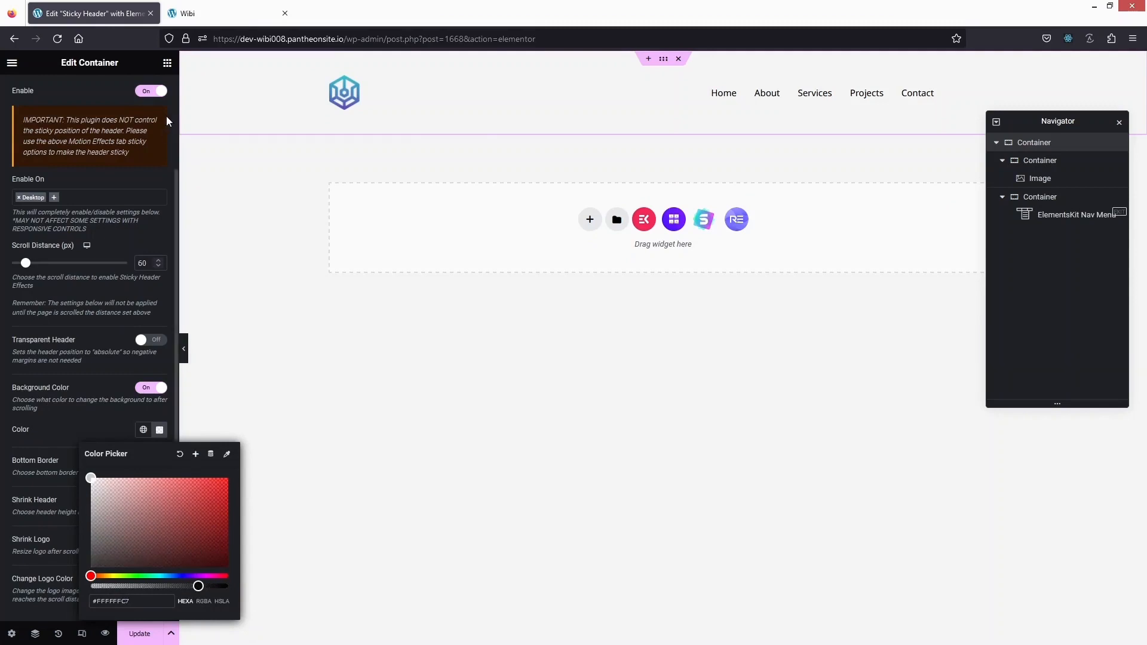
left_click(331, 411)
left_click(135, 634)
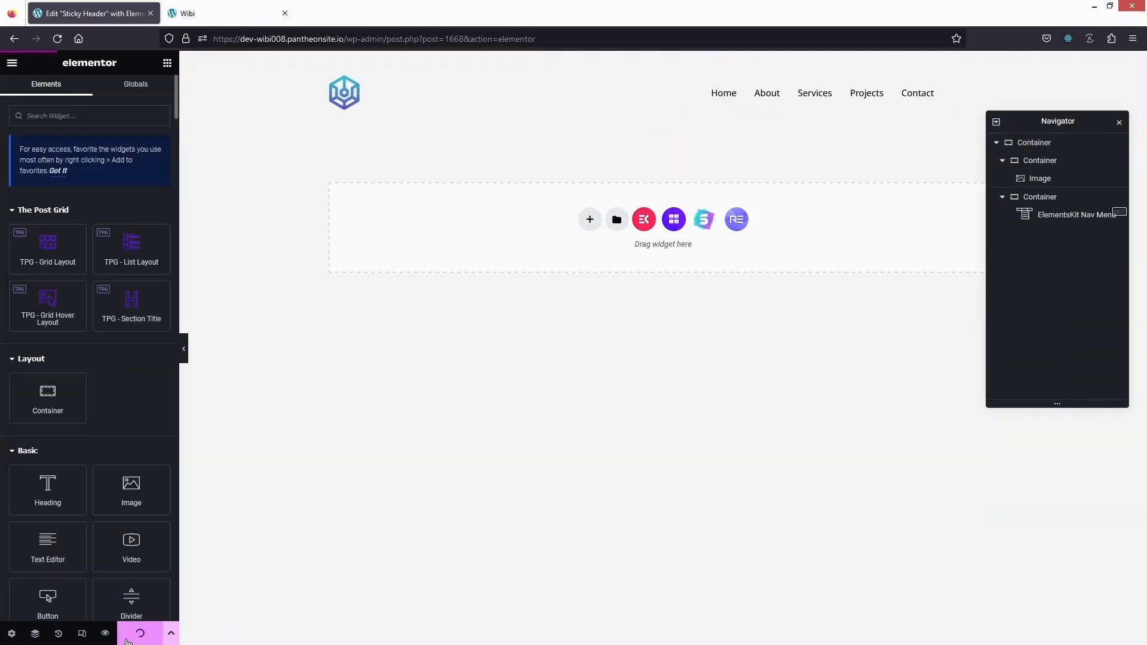
Reload the live Wibi site and check the header's background both scrolled and at the page's start.
left_click(227, 13)
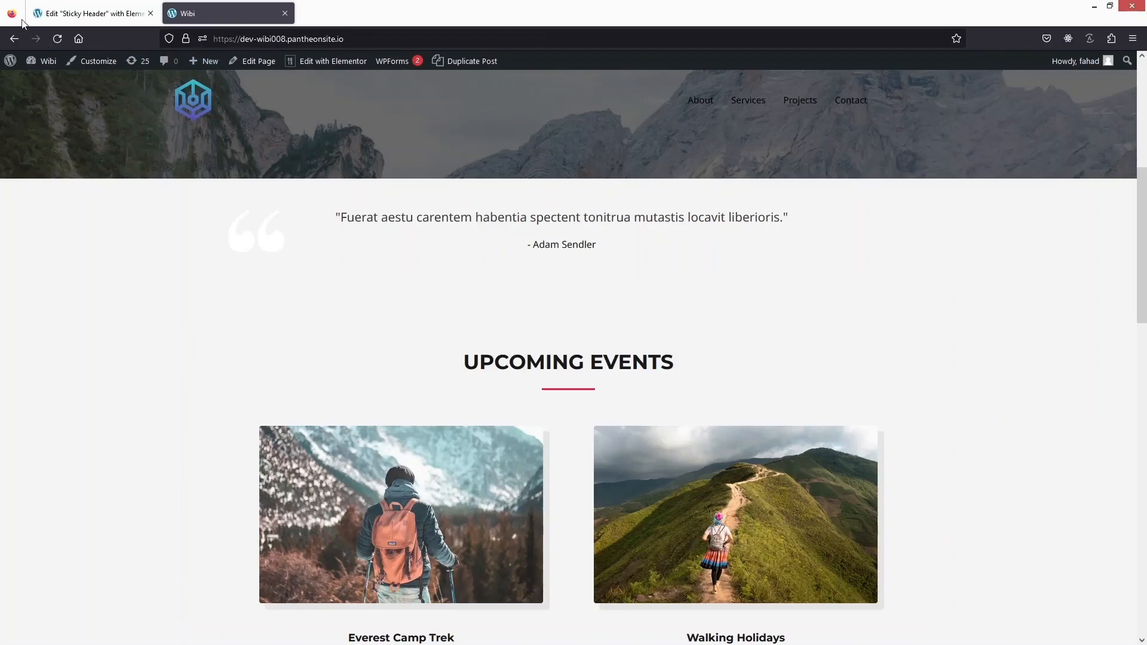
left_click(58, 38)
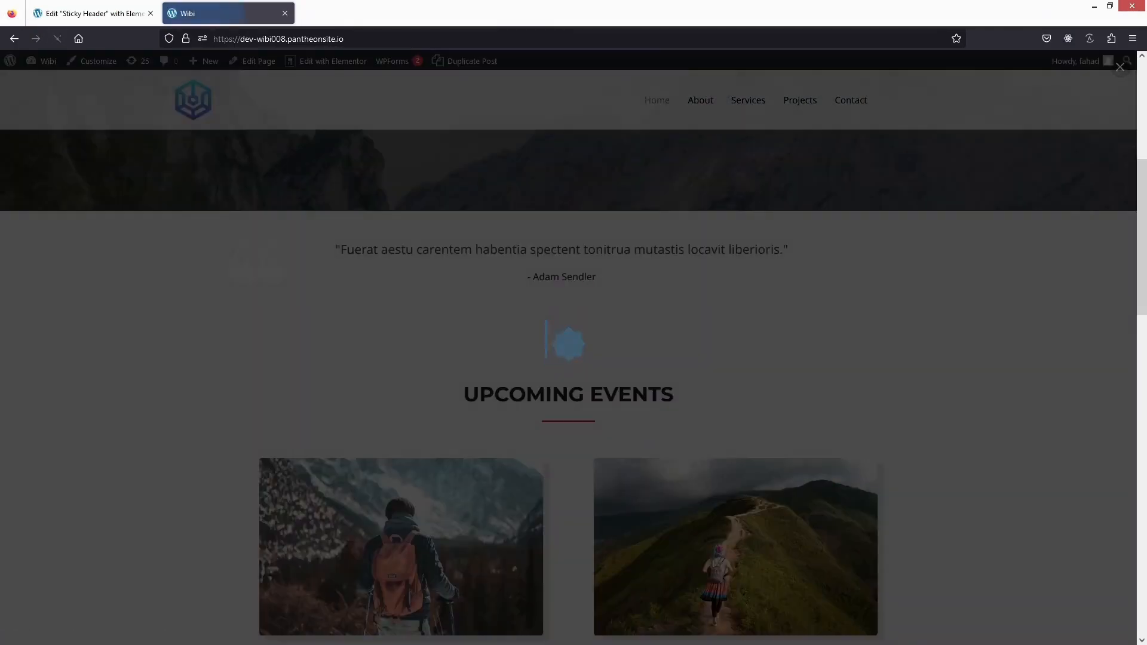
scroll(1042, 233, "up", 6)
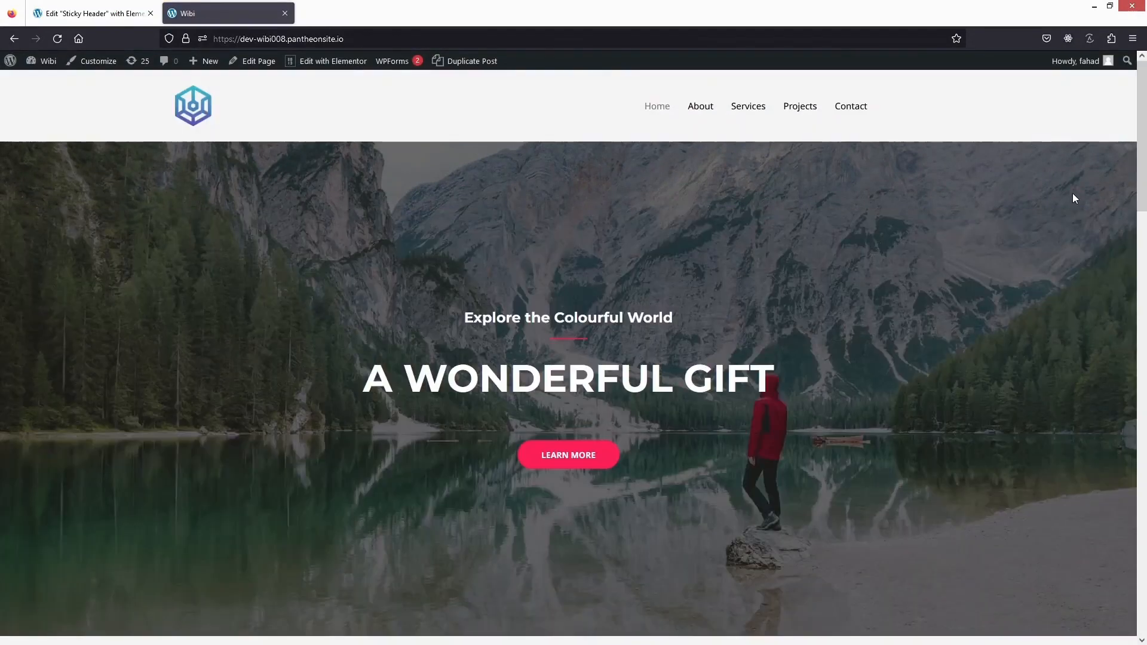
Turn on Transparent Header in the outer container's Sticky Header Effects, update the template, and check the header on the reloaded live Wibi site.
left_click_drag(1143, 131, 1145, 232)
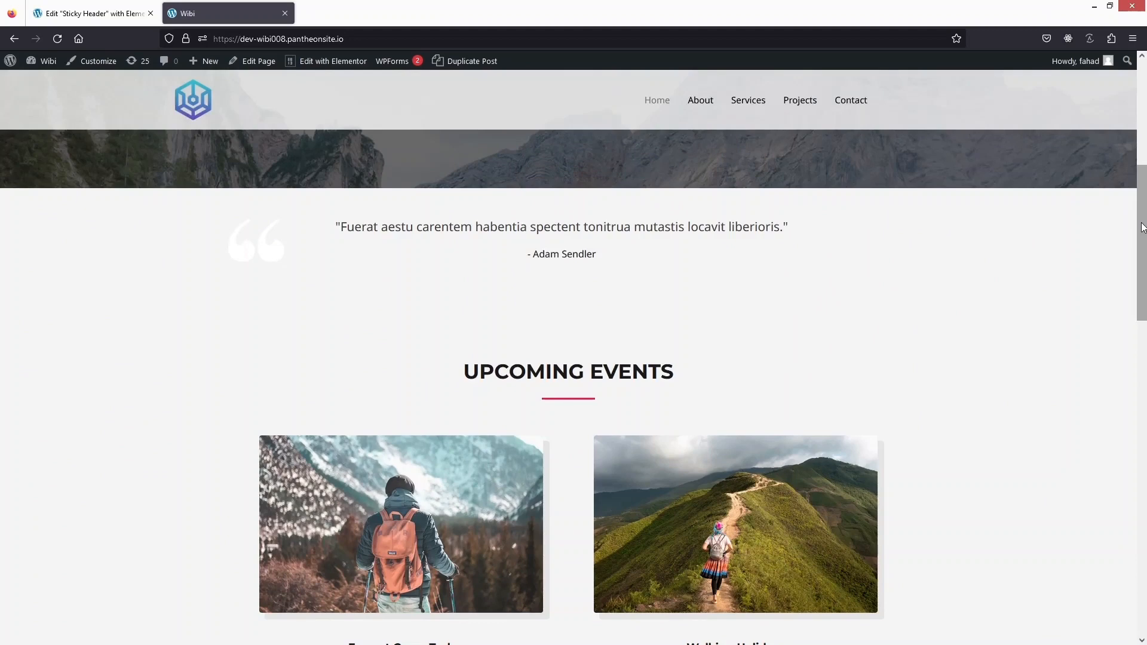
left_click_drag(1142, 227, 1143, 117)
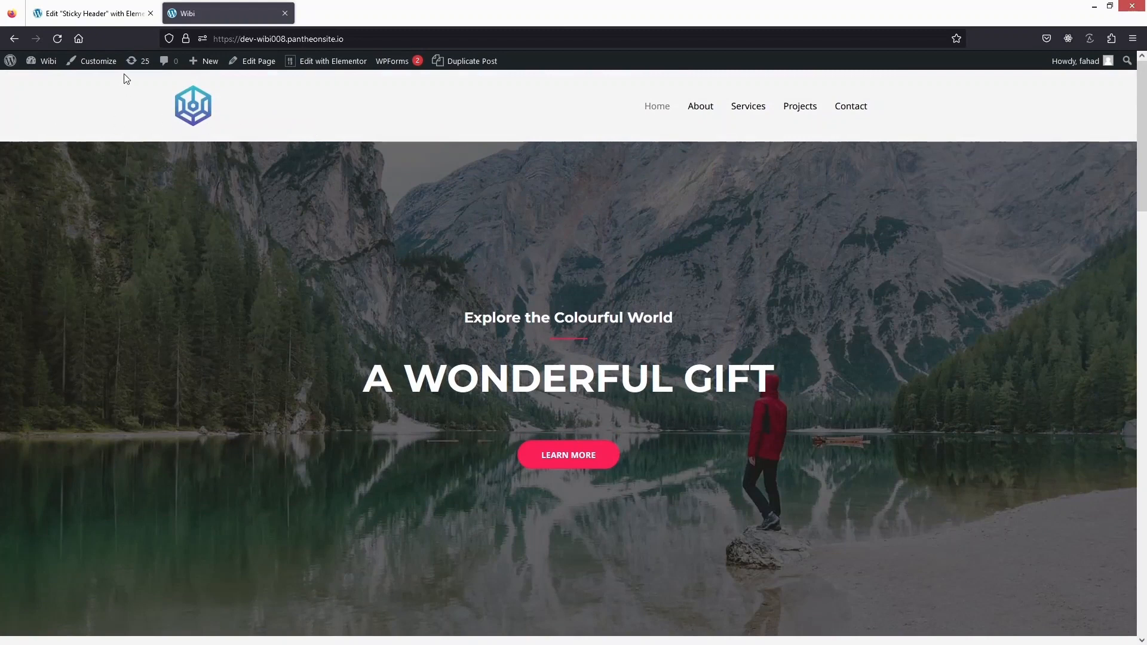
left_click(111, 14)
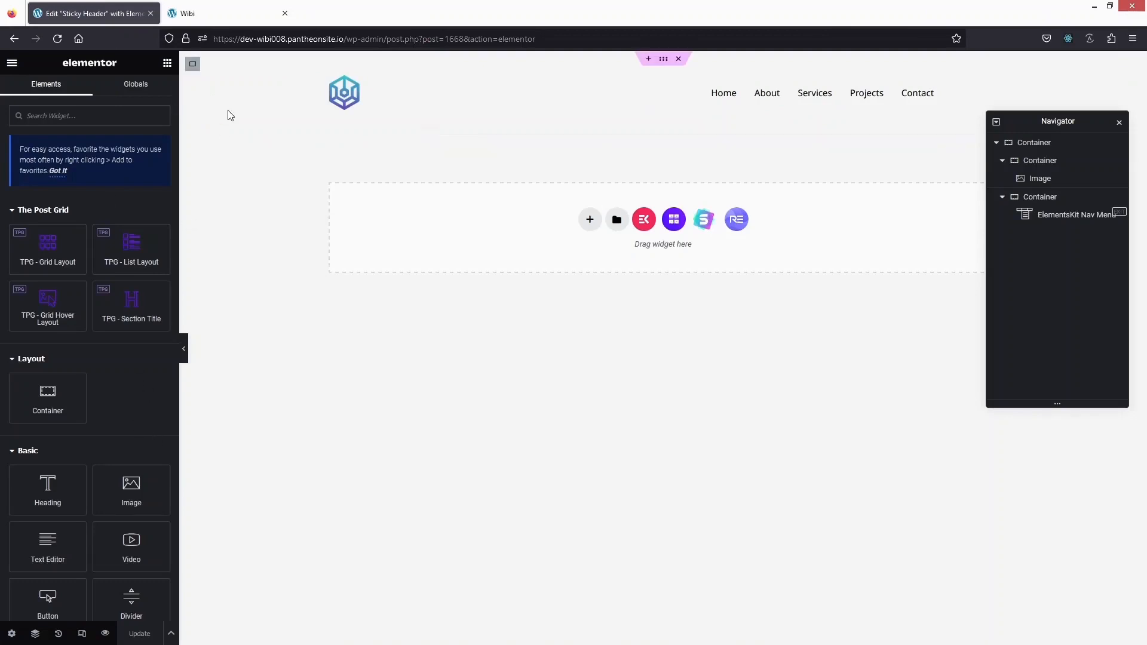
left_click(664, 59)
scroll(79, 407, "down", 2)
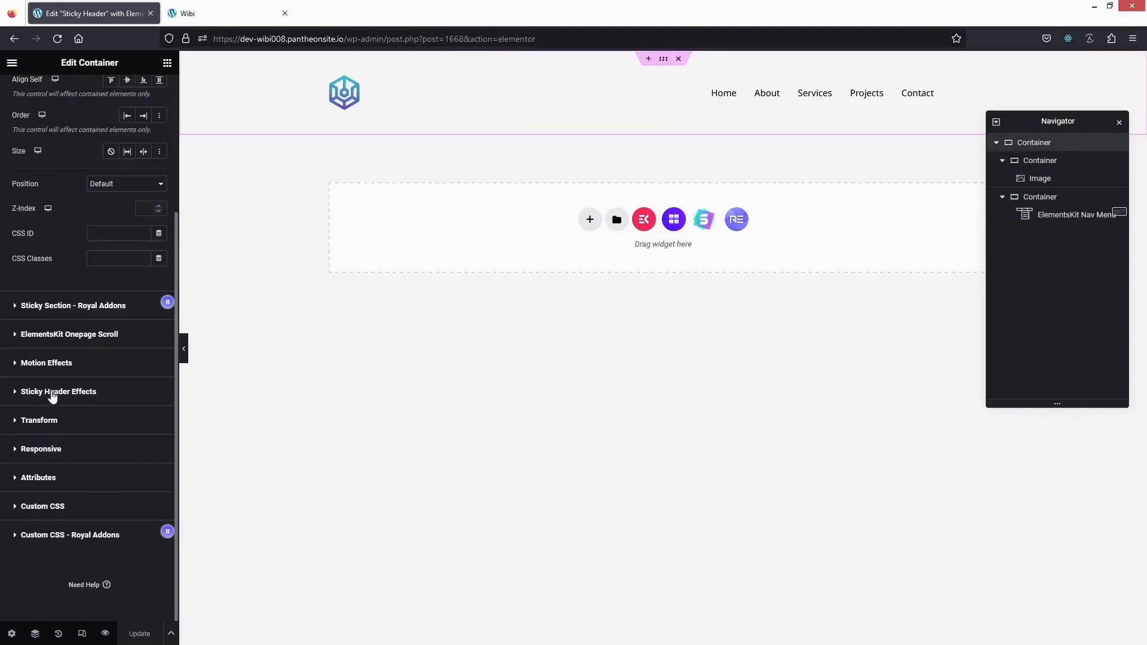
left_click(48, 393)
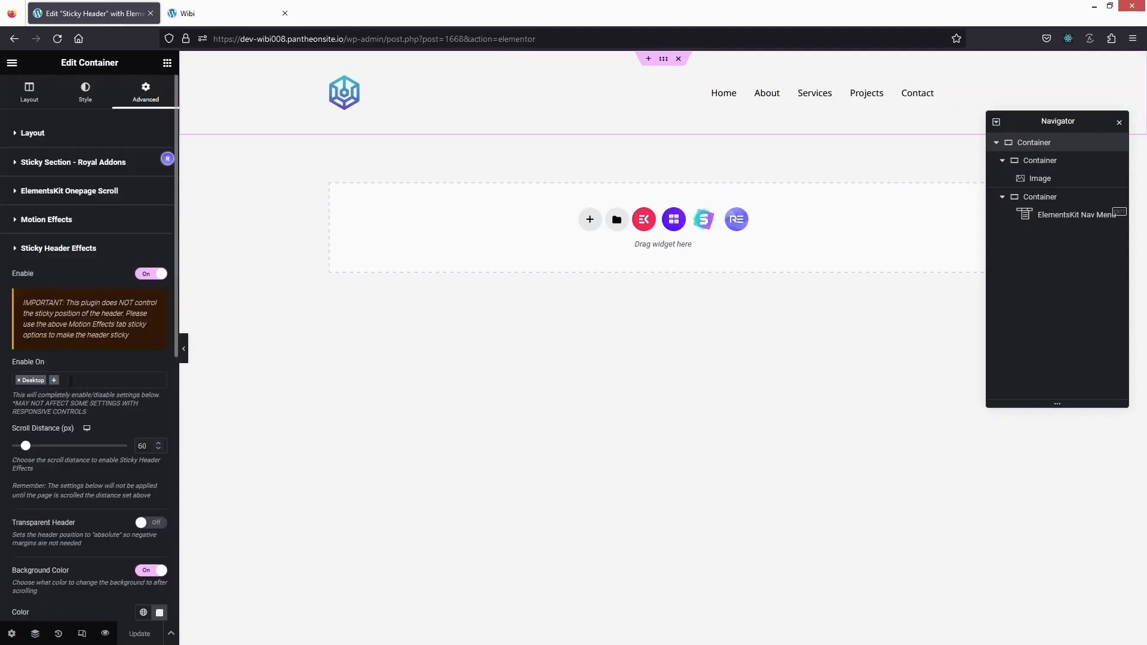
scroll(73, 357, "down", 4)
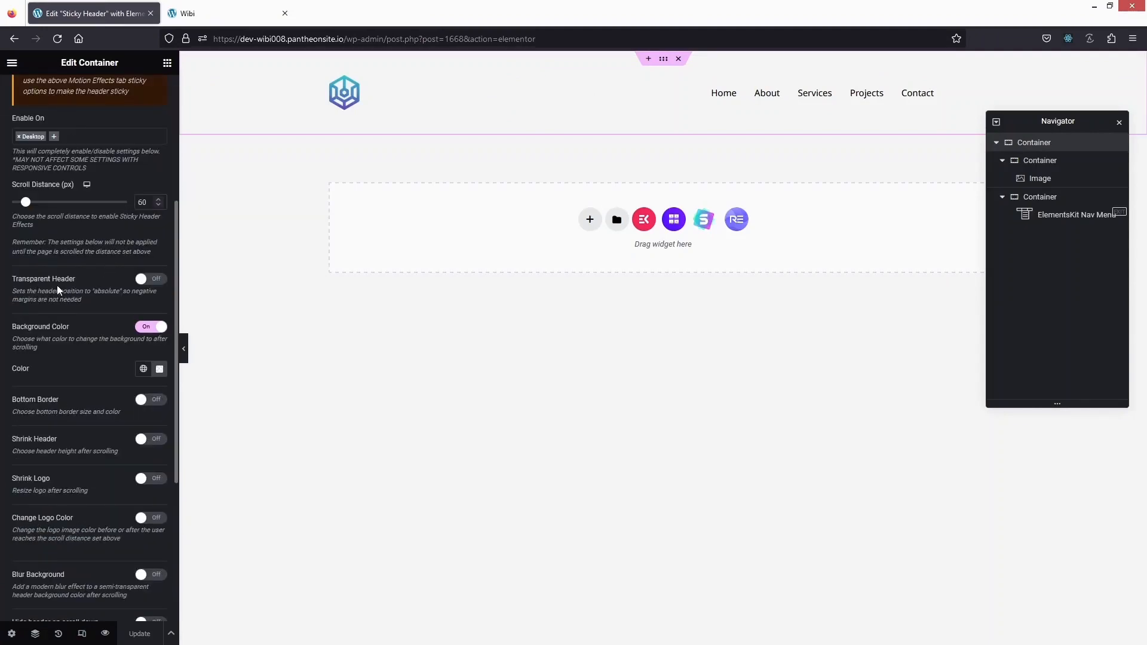
left_click(151, 279)
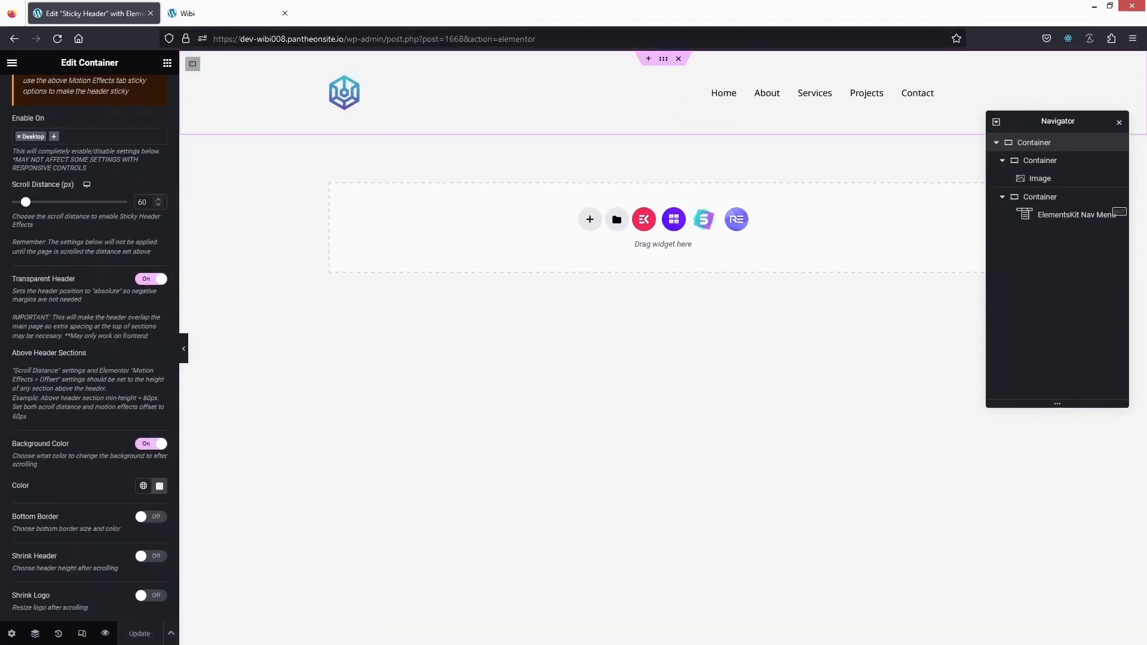
left_click(227, 8)
left_click(56, 41)
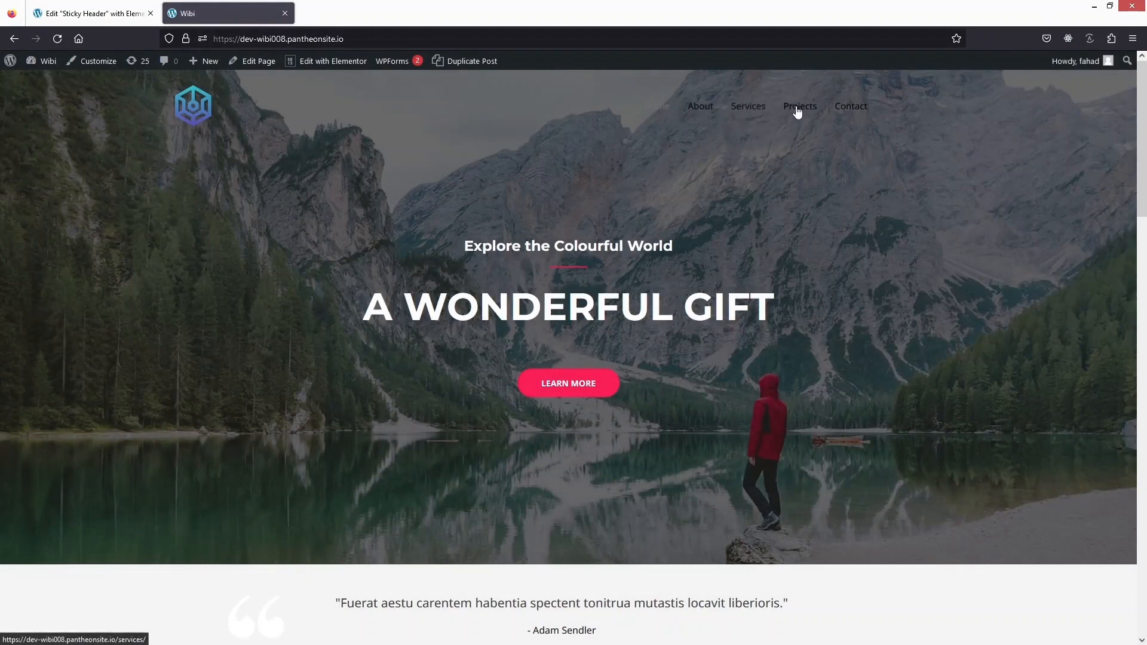
In the Elementor template, set the ElementsKit Nav Menu's normal item text color to white #FFFFFF and update the template.
left_click(120, 13)
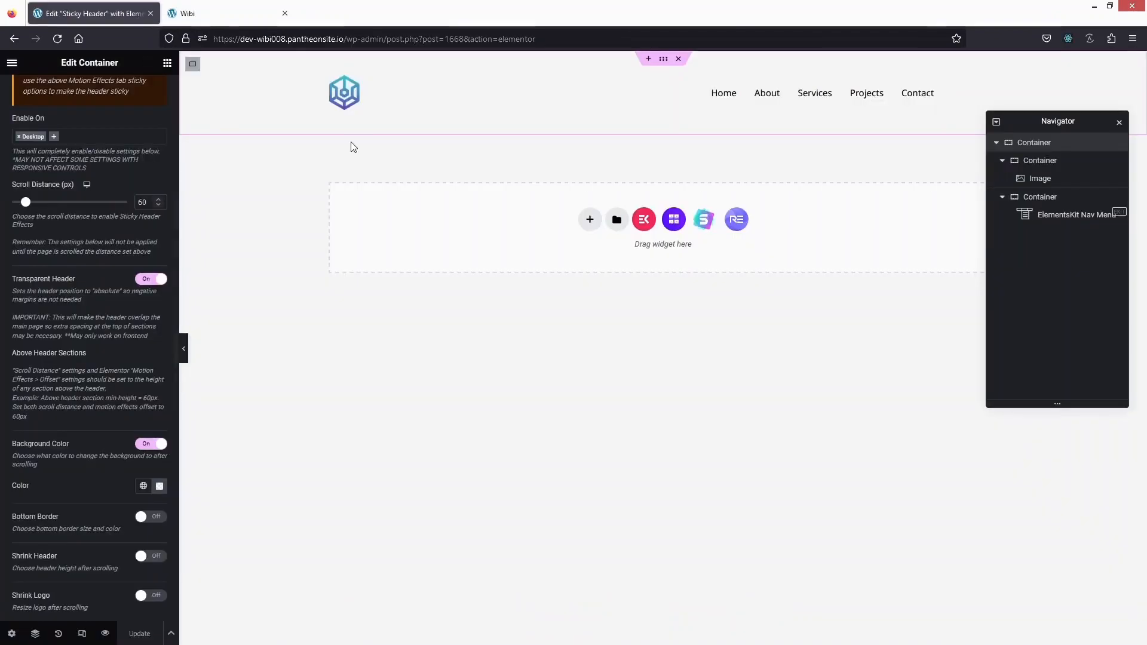
left_click(762, 100)
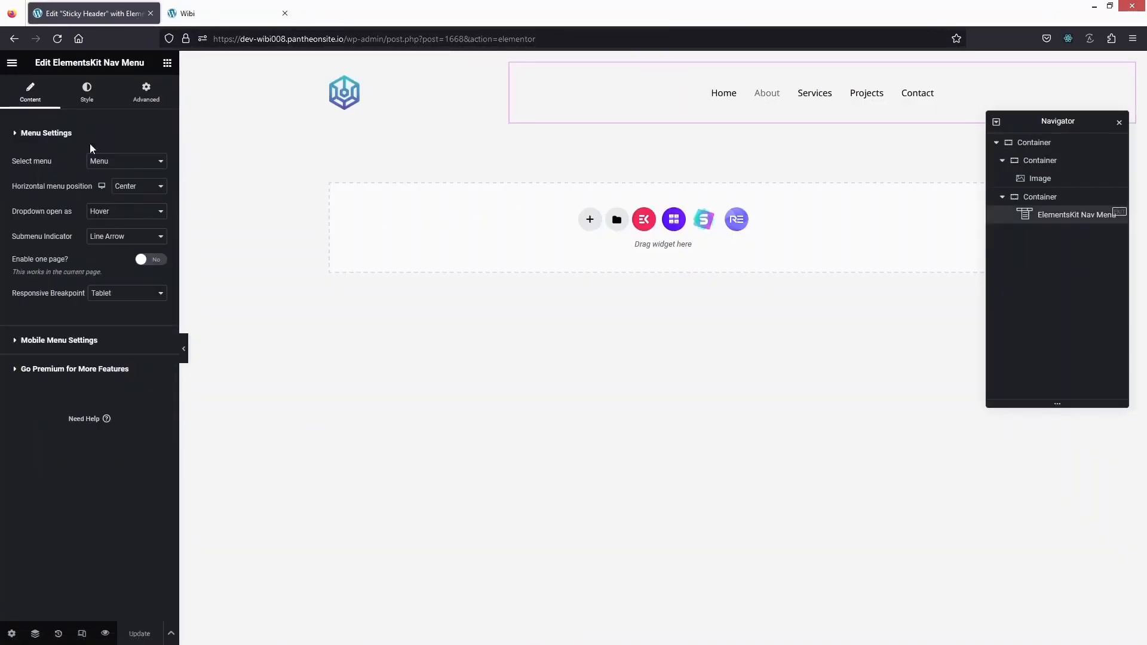
left_click(87, 97)
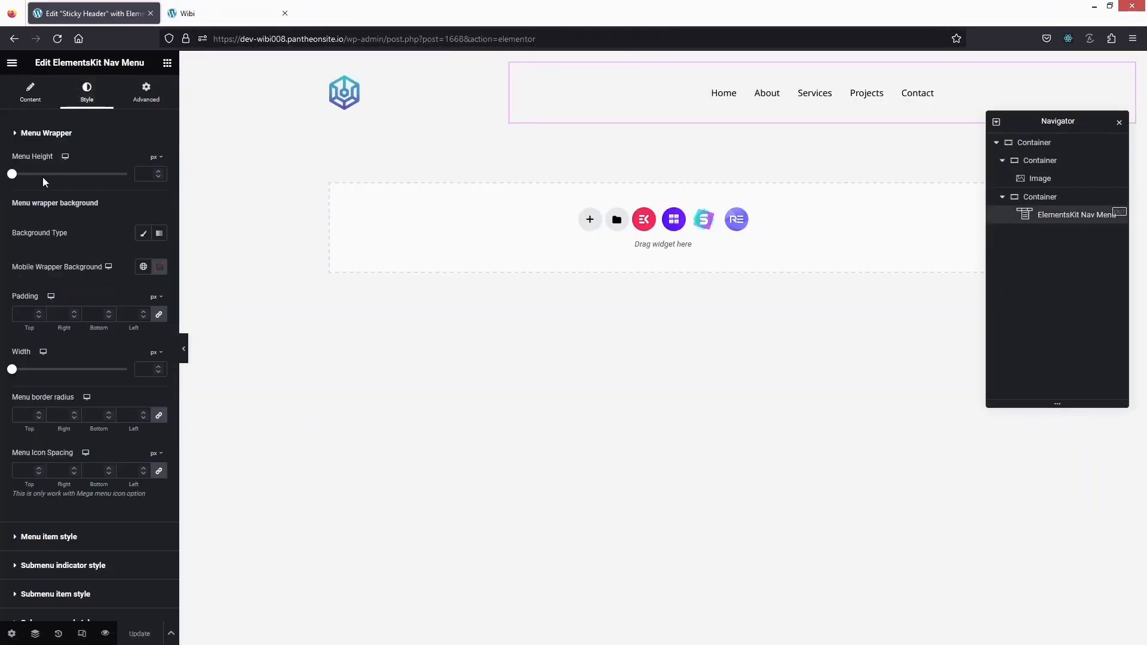
scroll(48, 299, "down", 3)
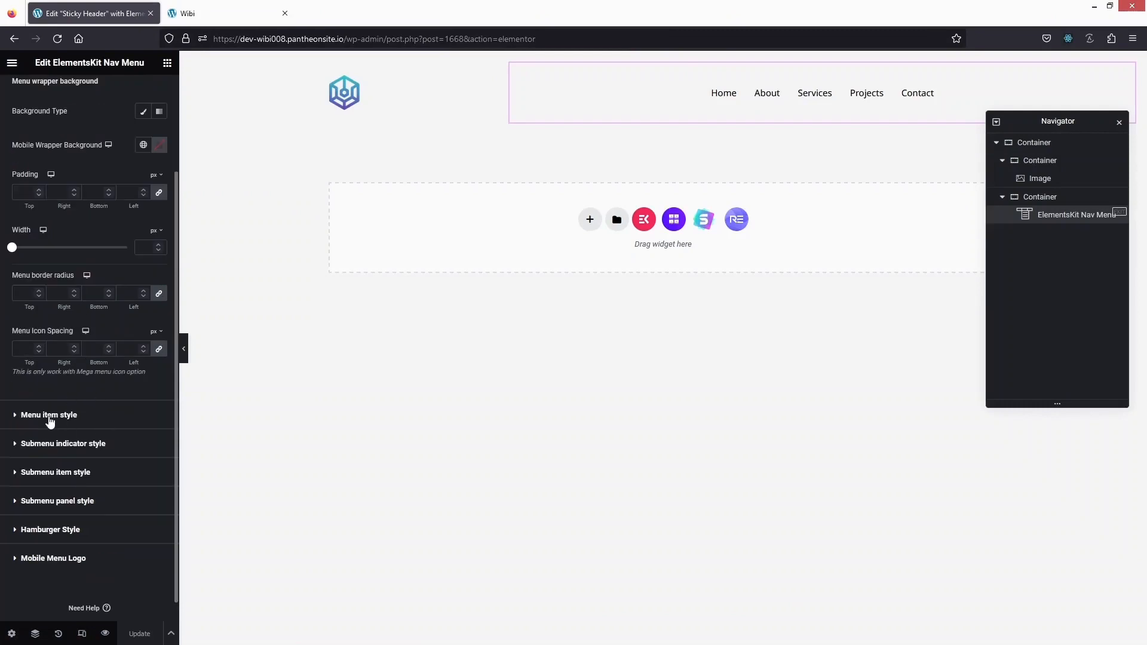
left_click(109, 412)
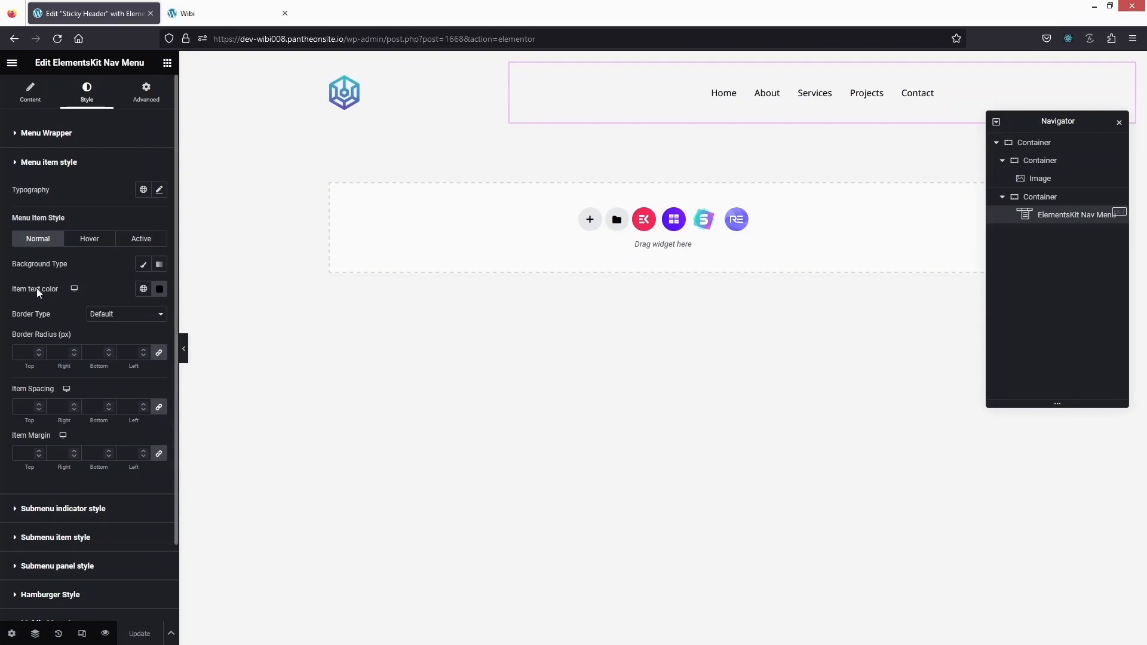
left_click(155, 291)
left_click_drag(139, 352, 51, 320)
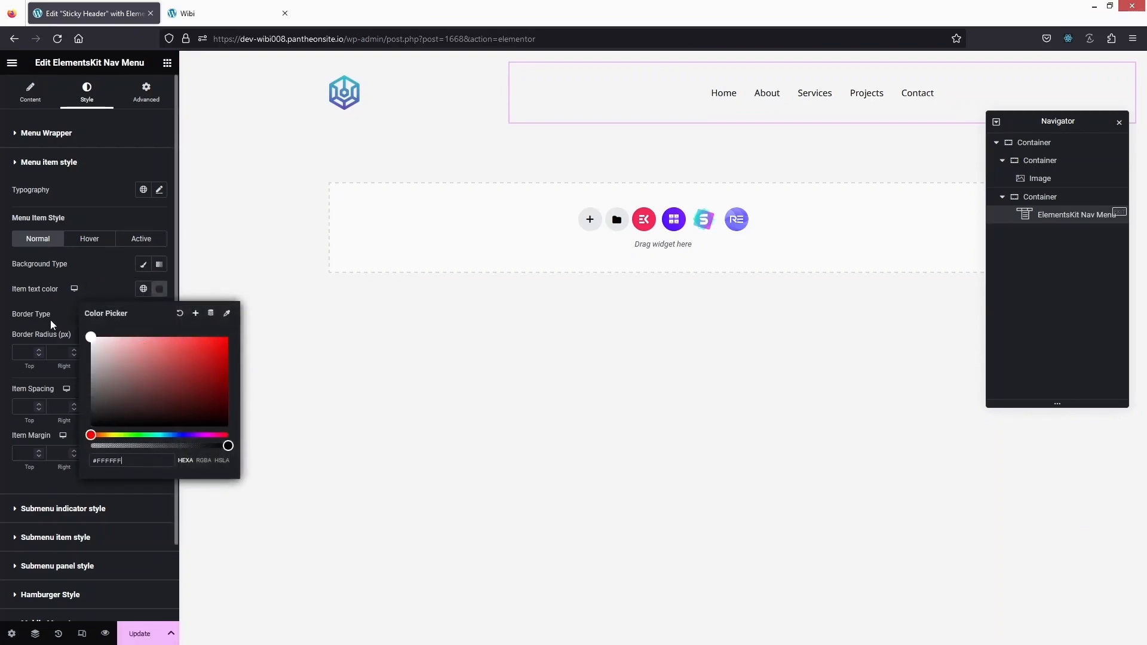
left_click(51, 324)
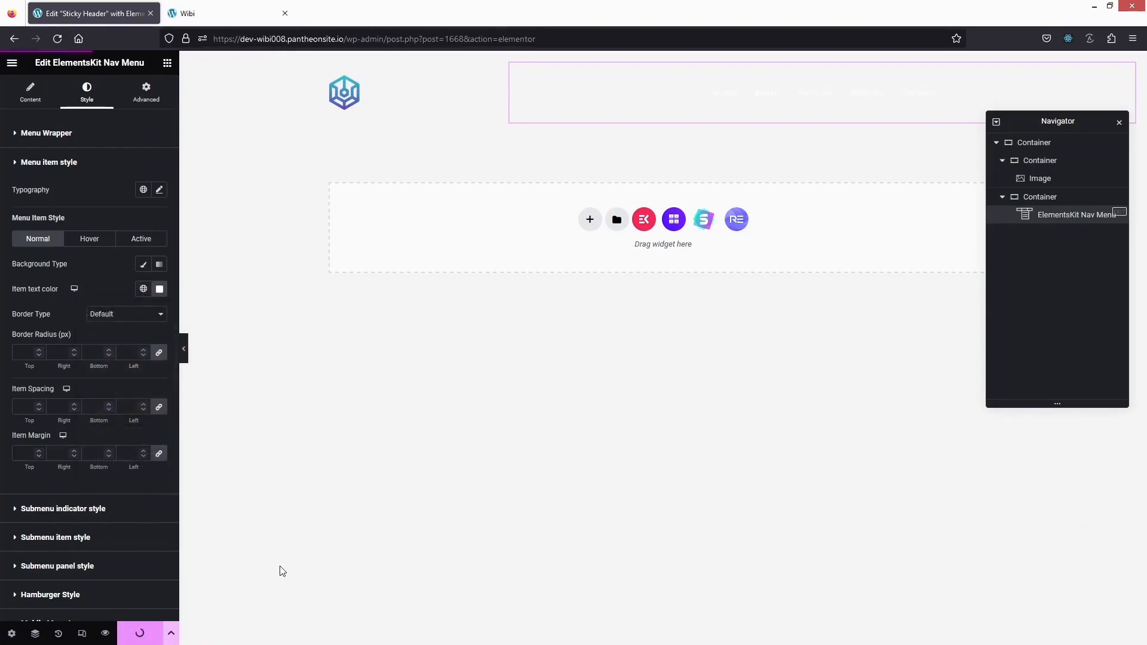
Reload the live Wibi site and check the menu text's legibility over the hero image and while scrolled.
left_click(191, 13)
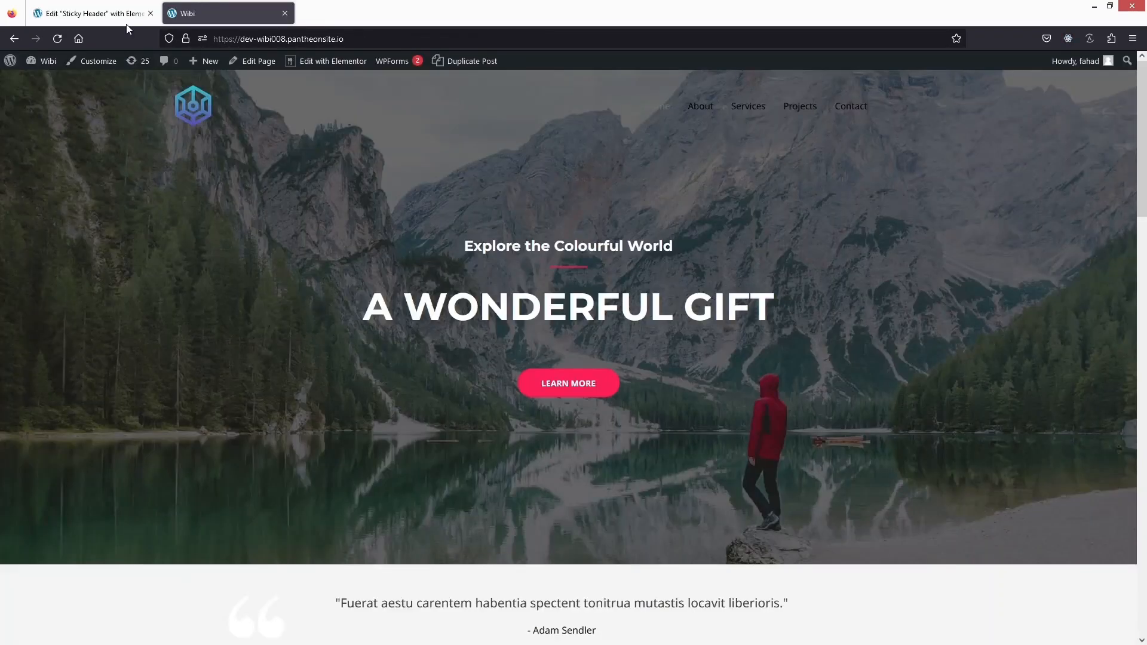
left_click(56, 40)
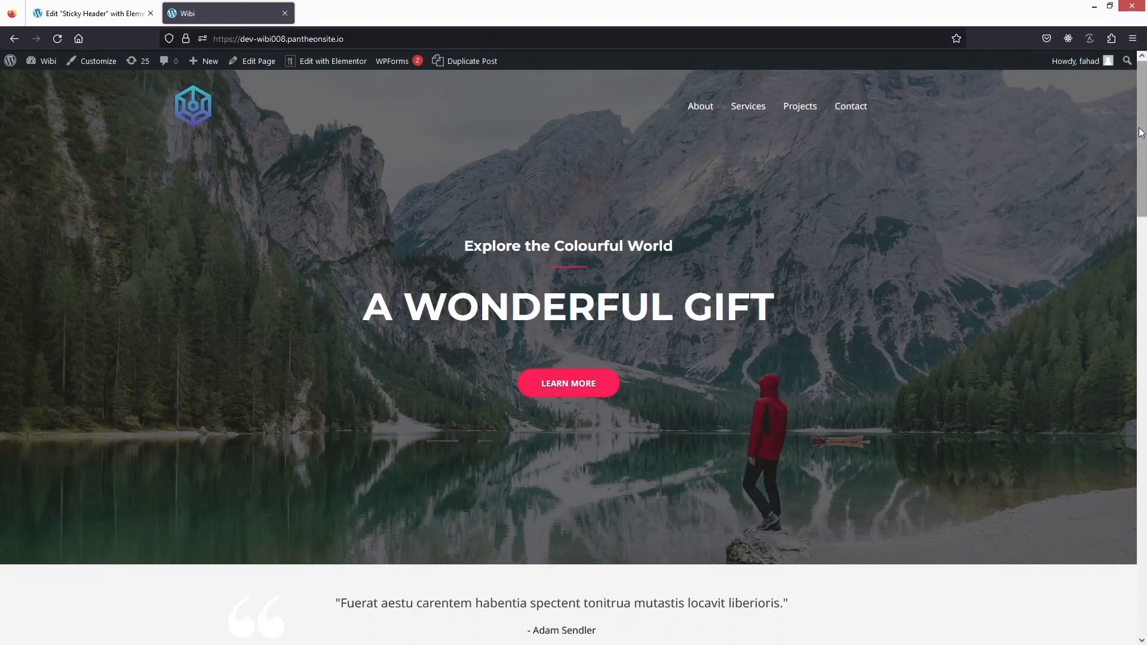
left_click_drag(1140, 136, 1138, 210)
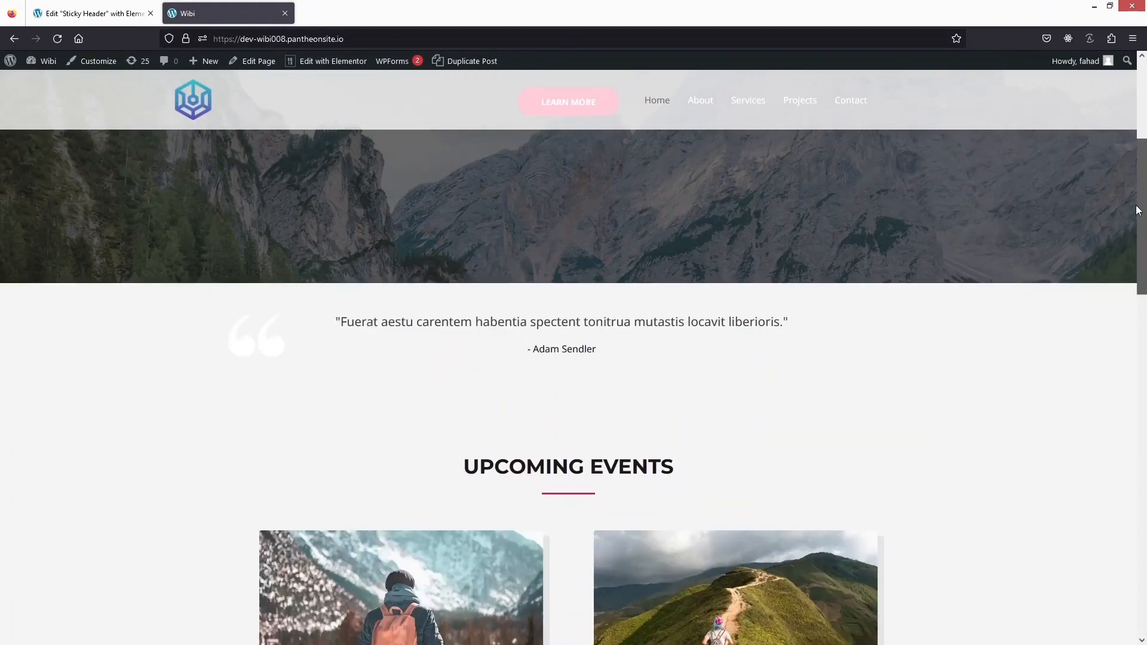
left_click_drag(1138, 210, 1129, 70)
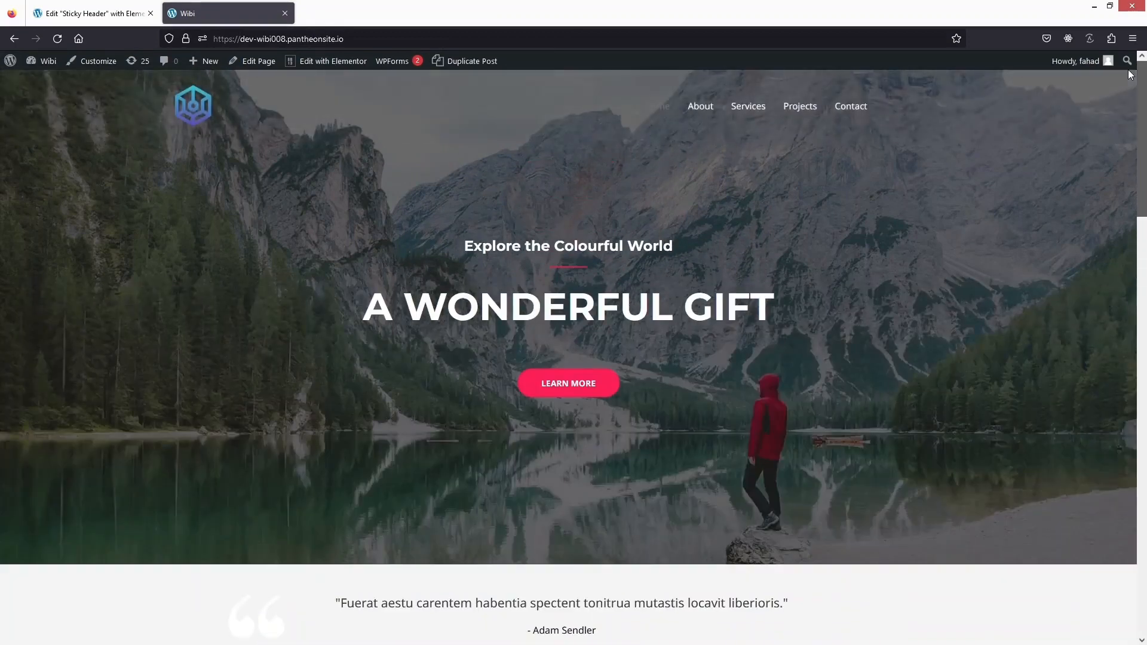